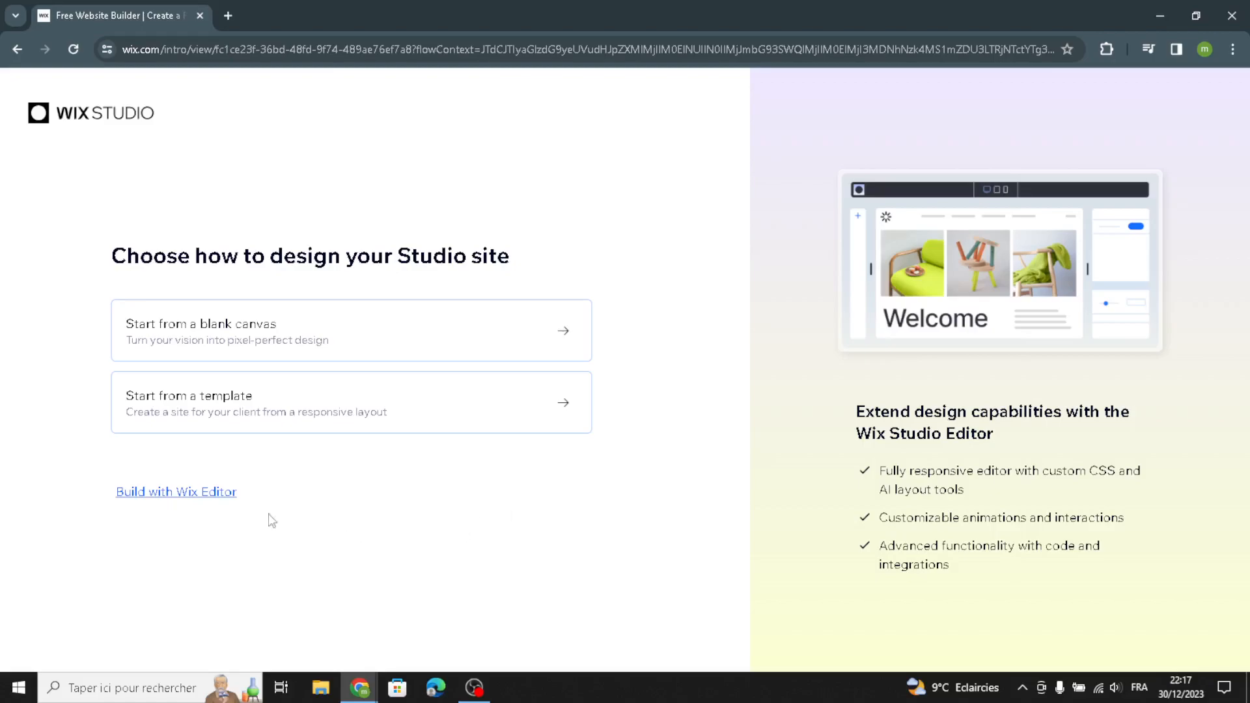
Step: Start a site with Wix Editor without AI, and set the website type to Stock Photo Photography Studio
click(166, 500)
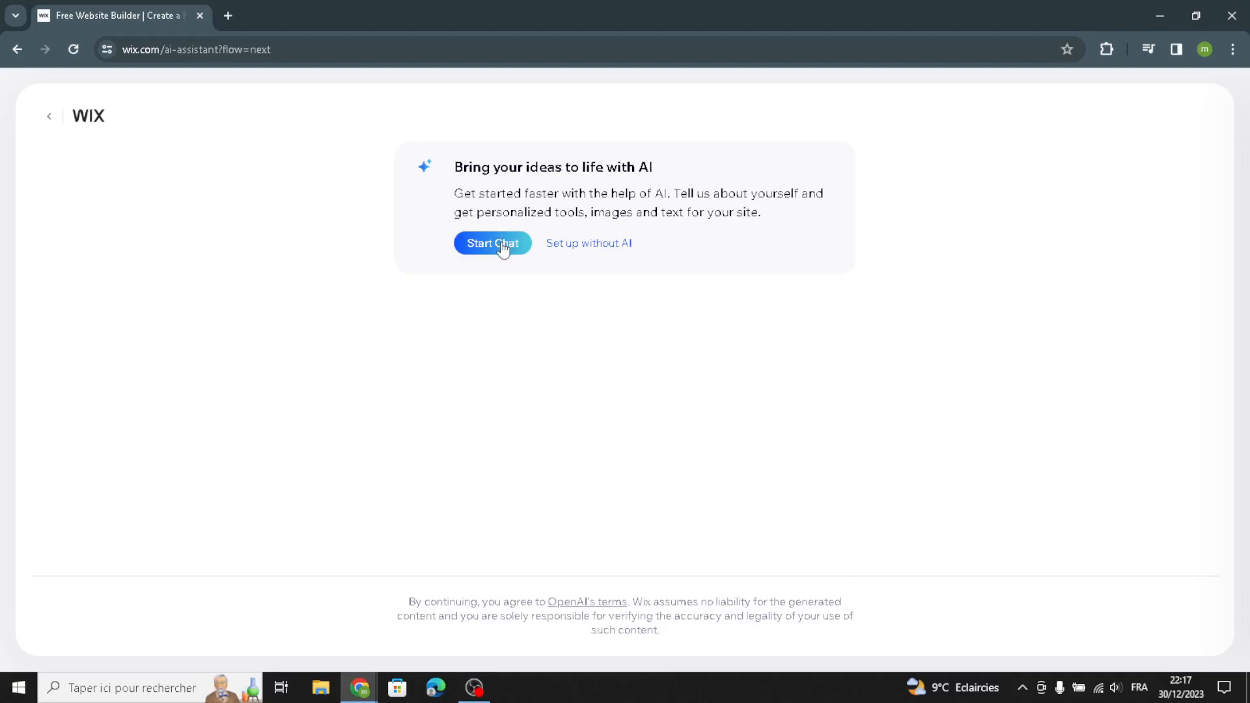
click(594, 256)
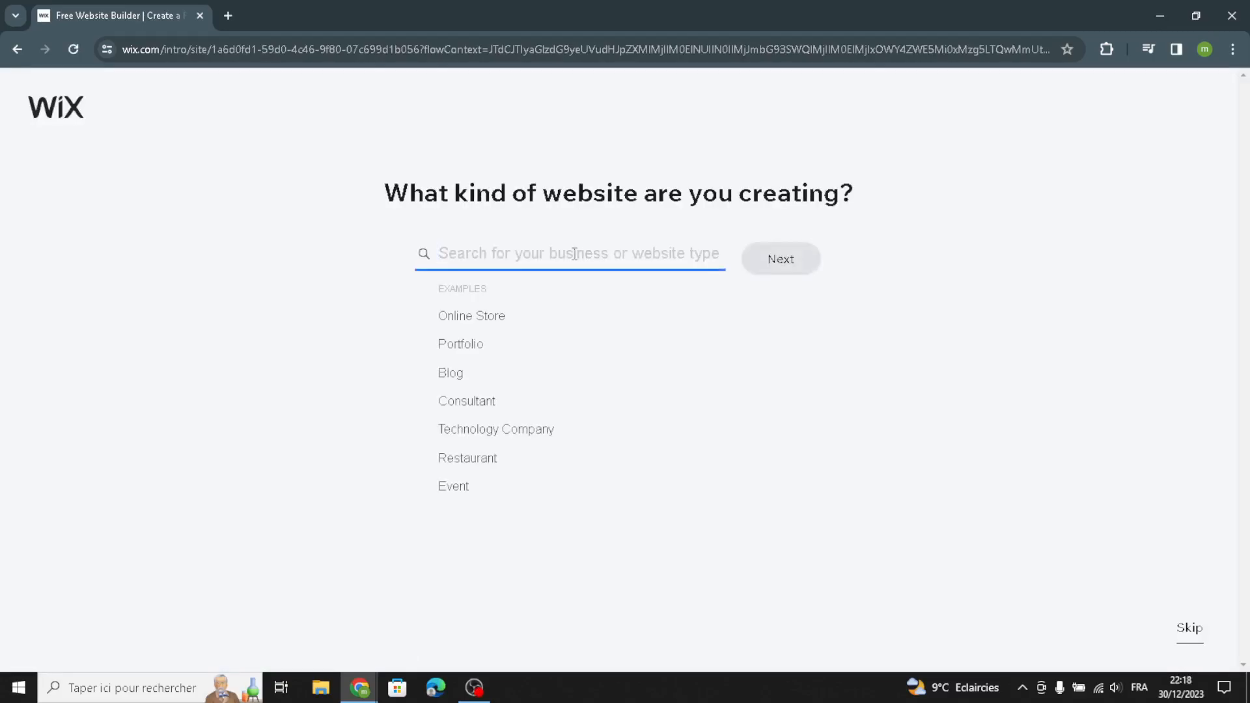
text(stock)
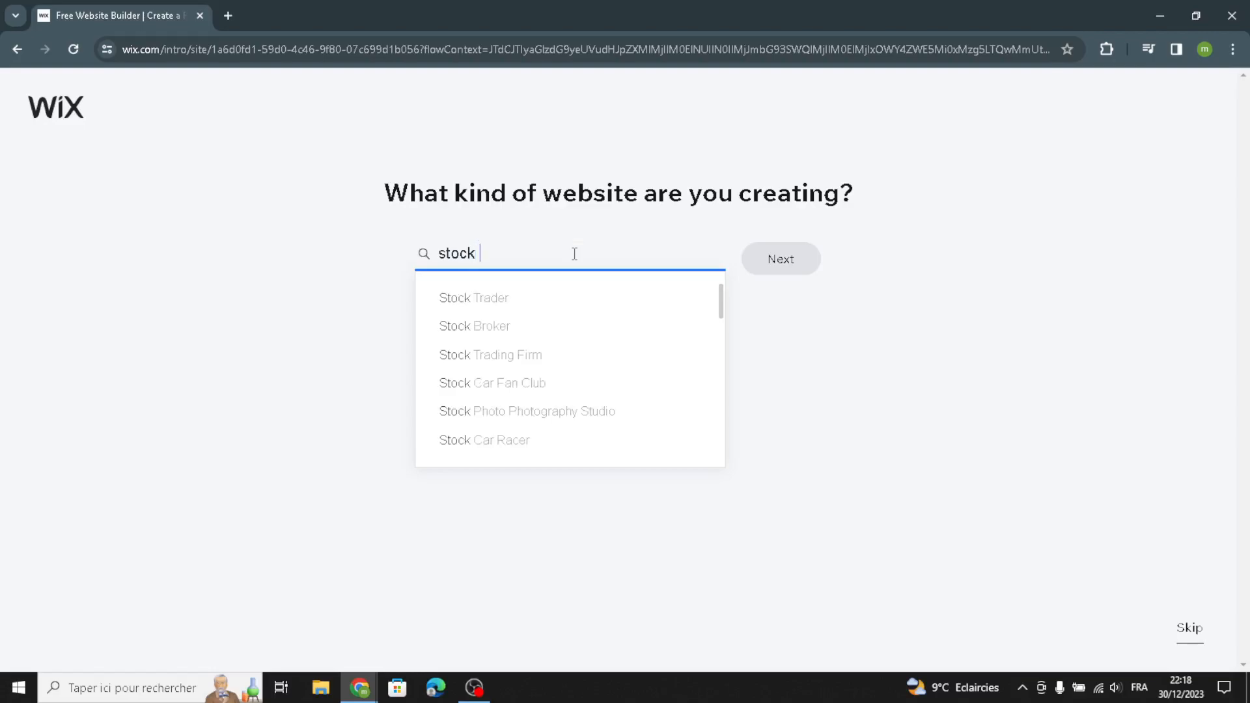
text( images)
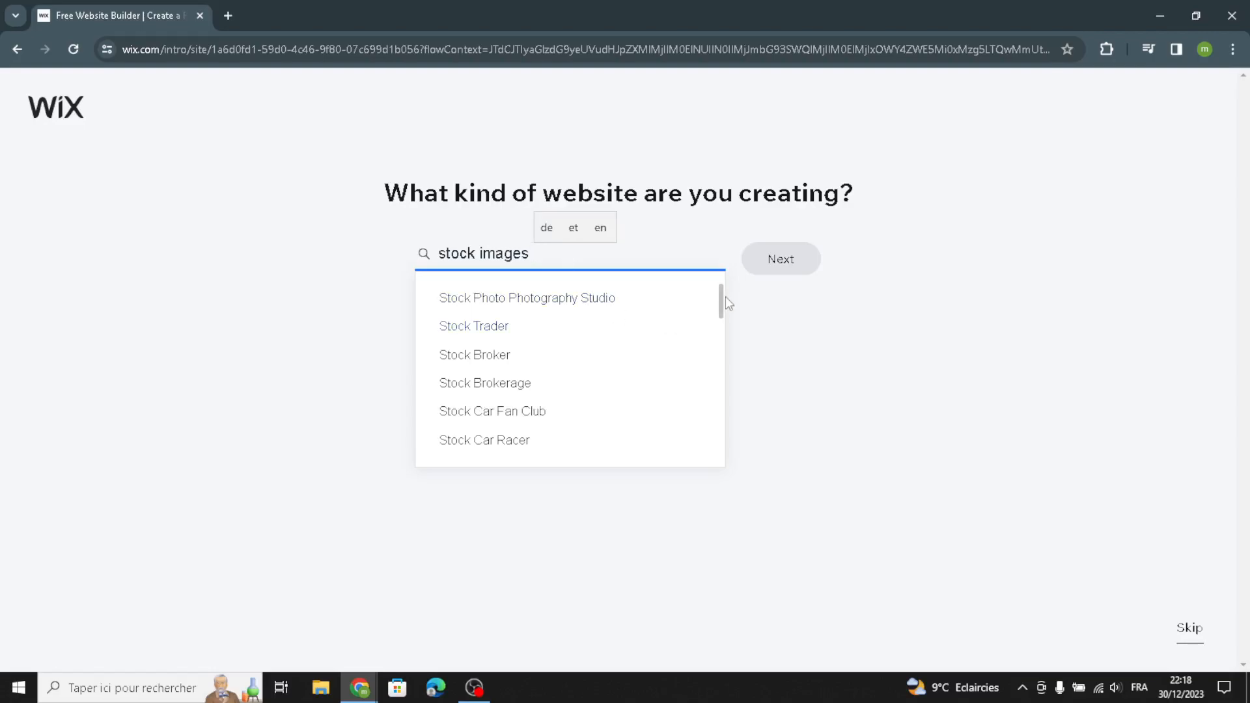
click(654, 309)
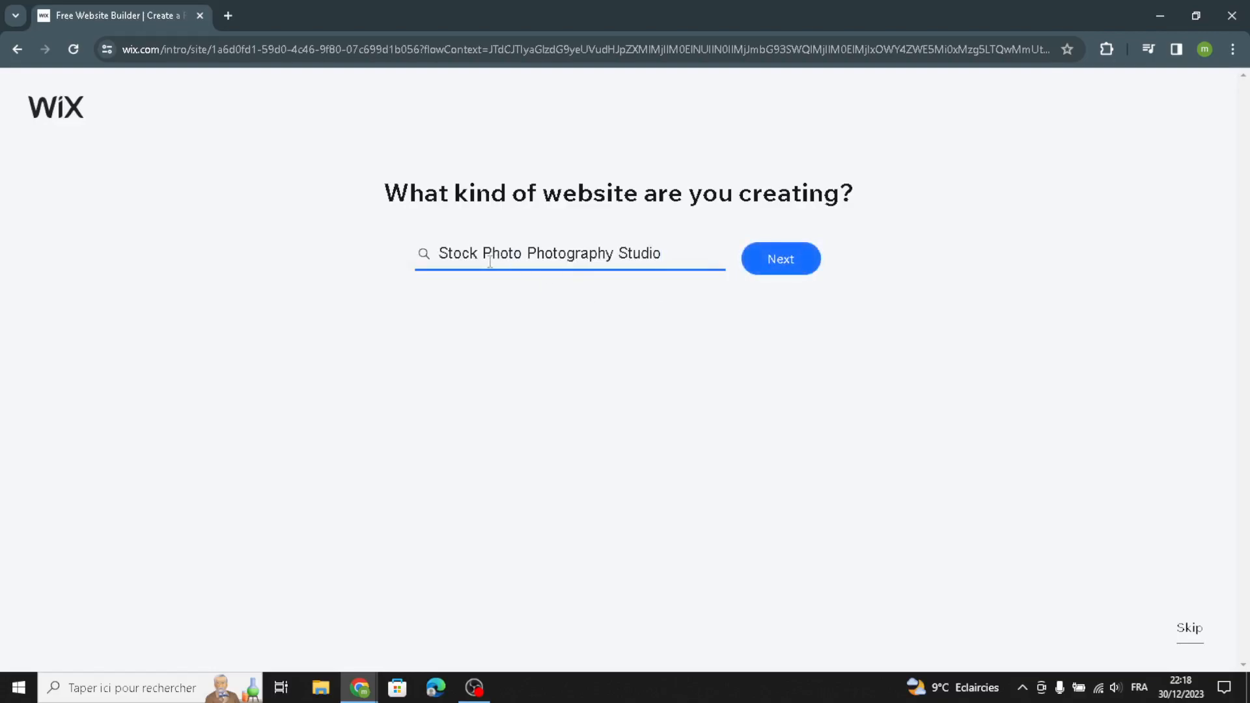
click(765, 259)
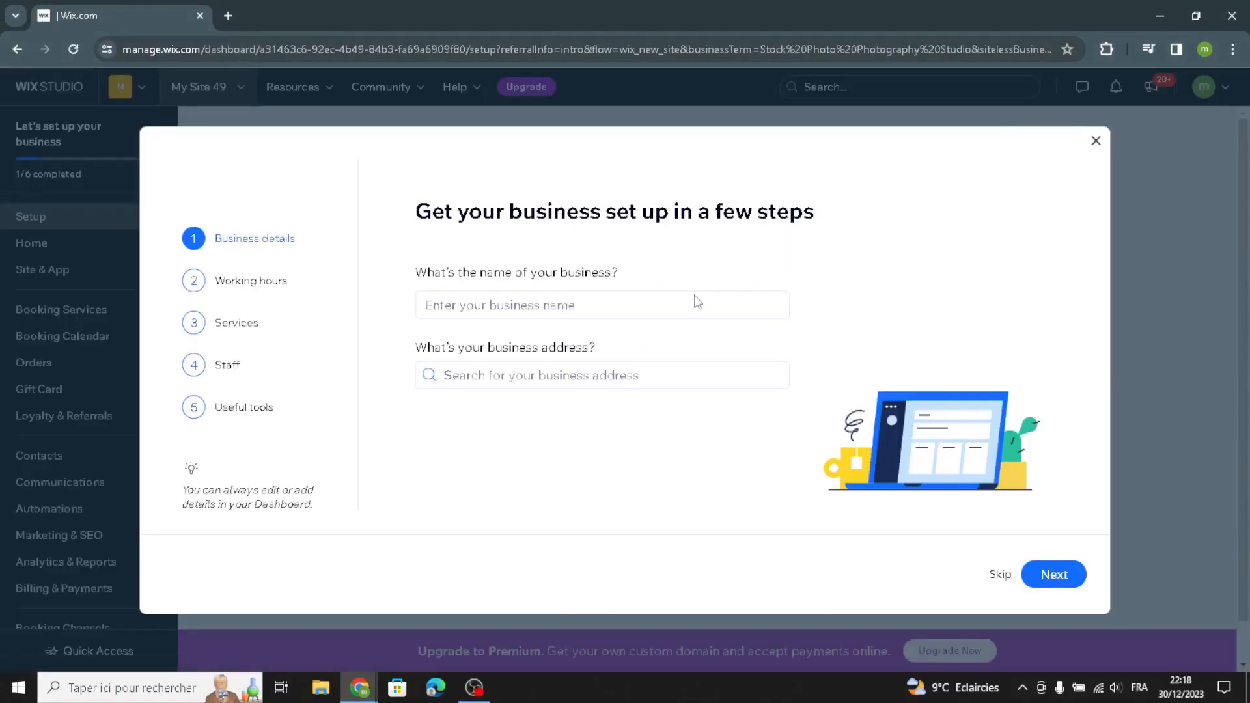
Step: Name the business PicMarket without an address and accept the default working hours
click(527, 312)
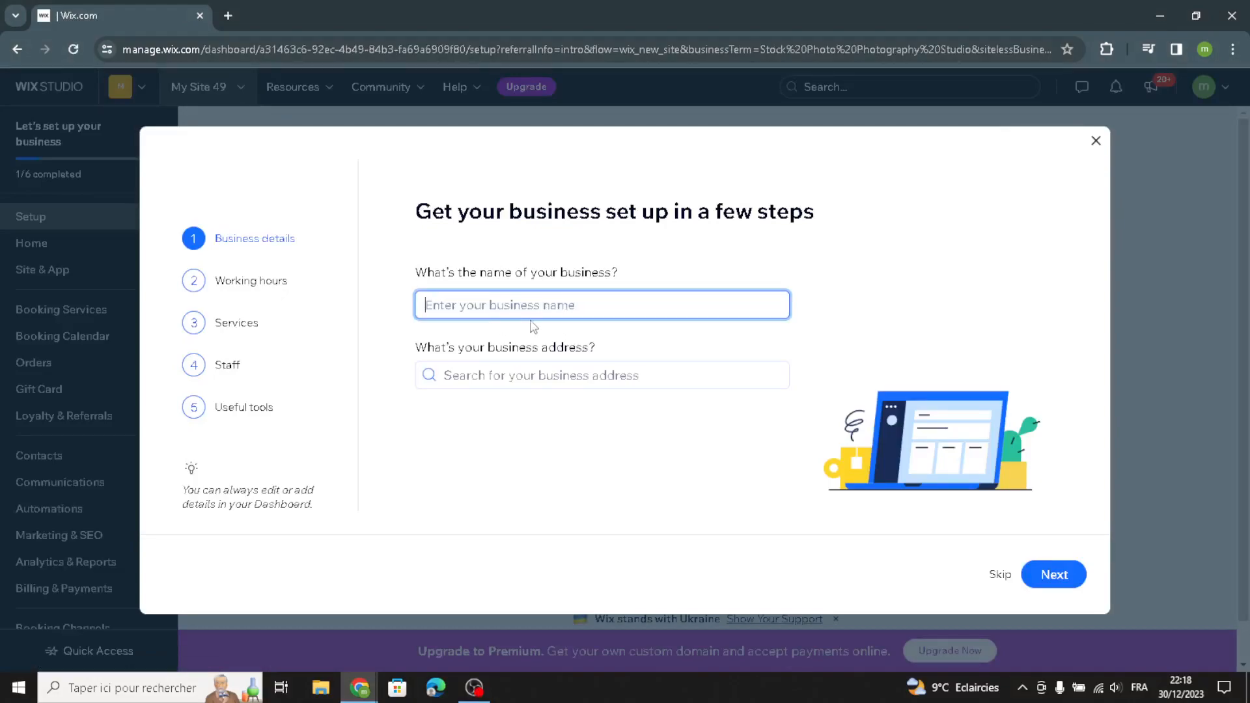
text(PicMarket)
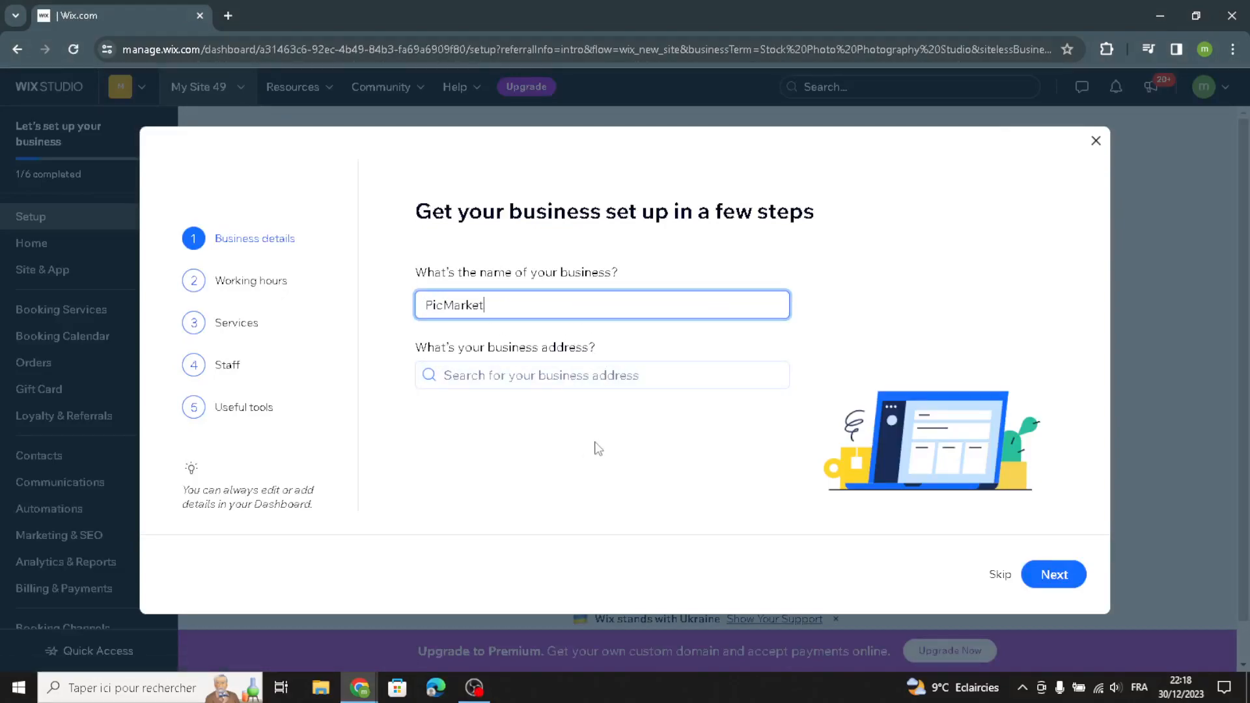
click(1048, 579)
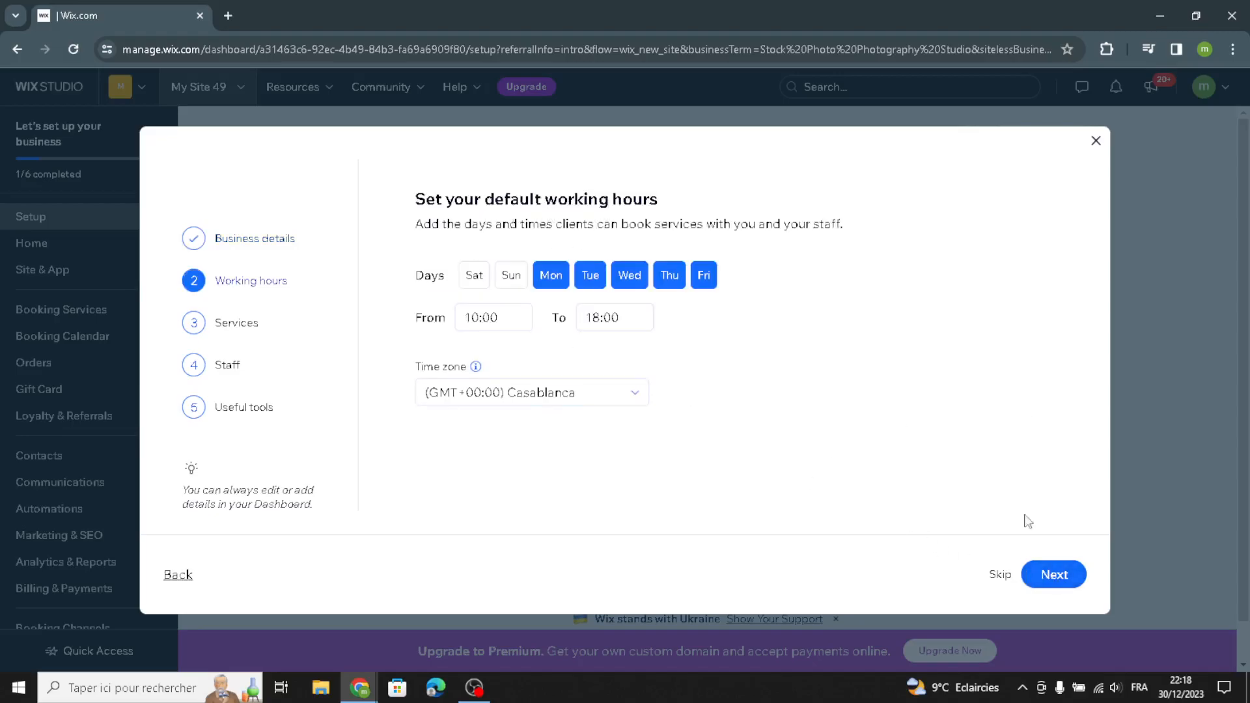
click(1050, 577)
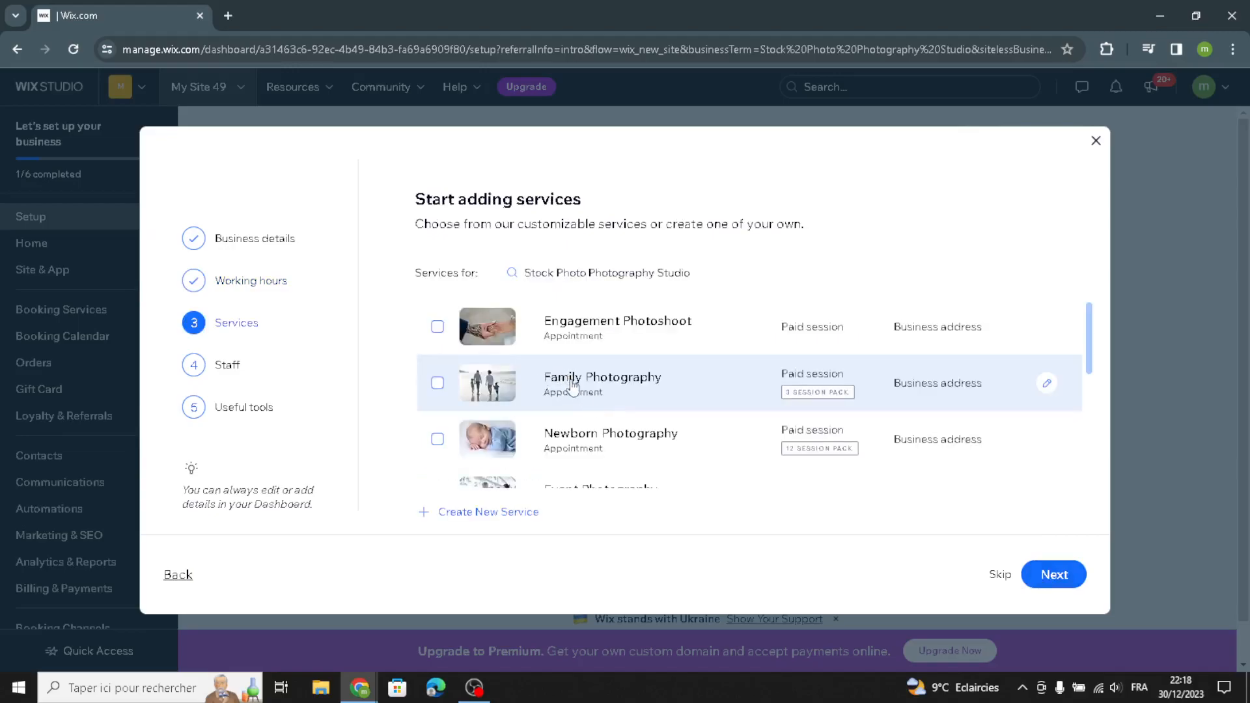
Step: Add the Family Photography, Newborn Photography and Event Photography services to the business
scroll(563, 420, down, 1)
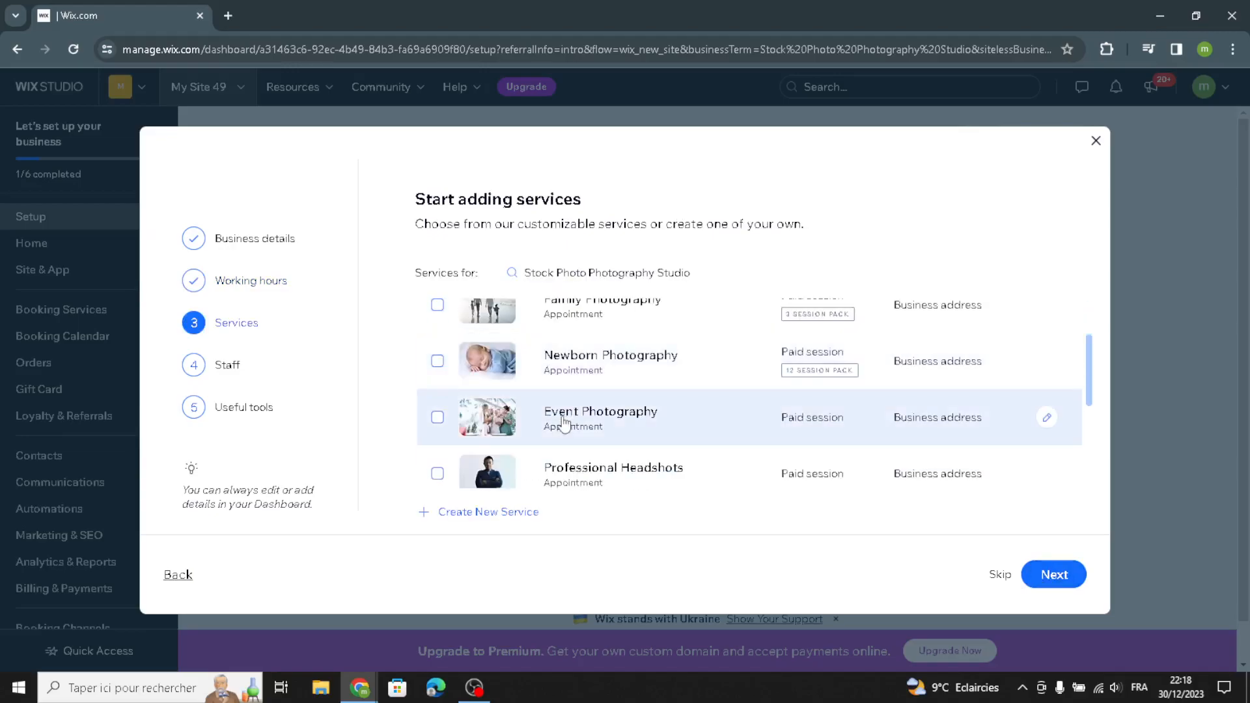
click(625, 342)
click(639, 325)
click(648, 436)
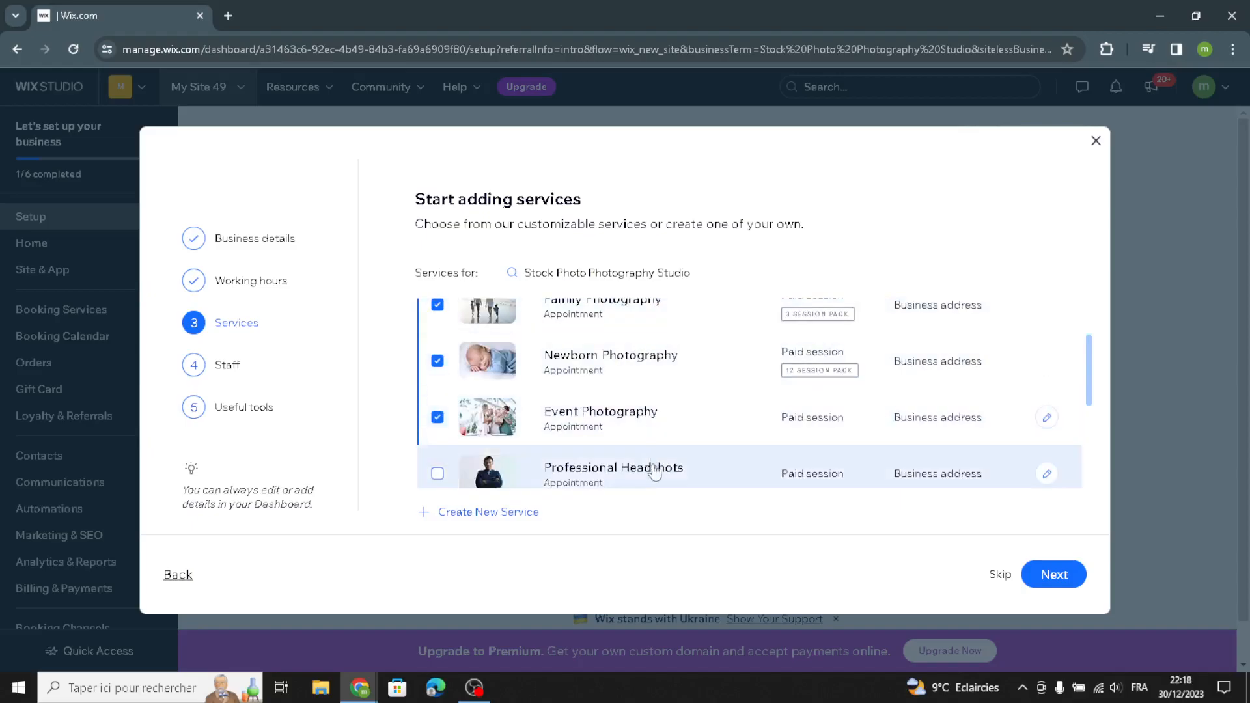
click(1050, 576)
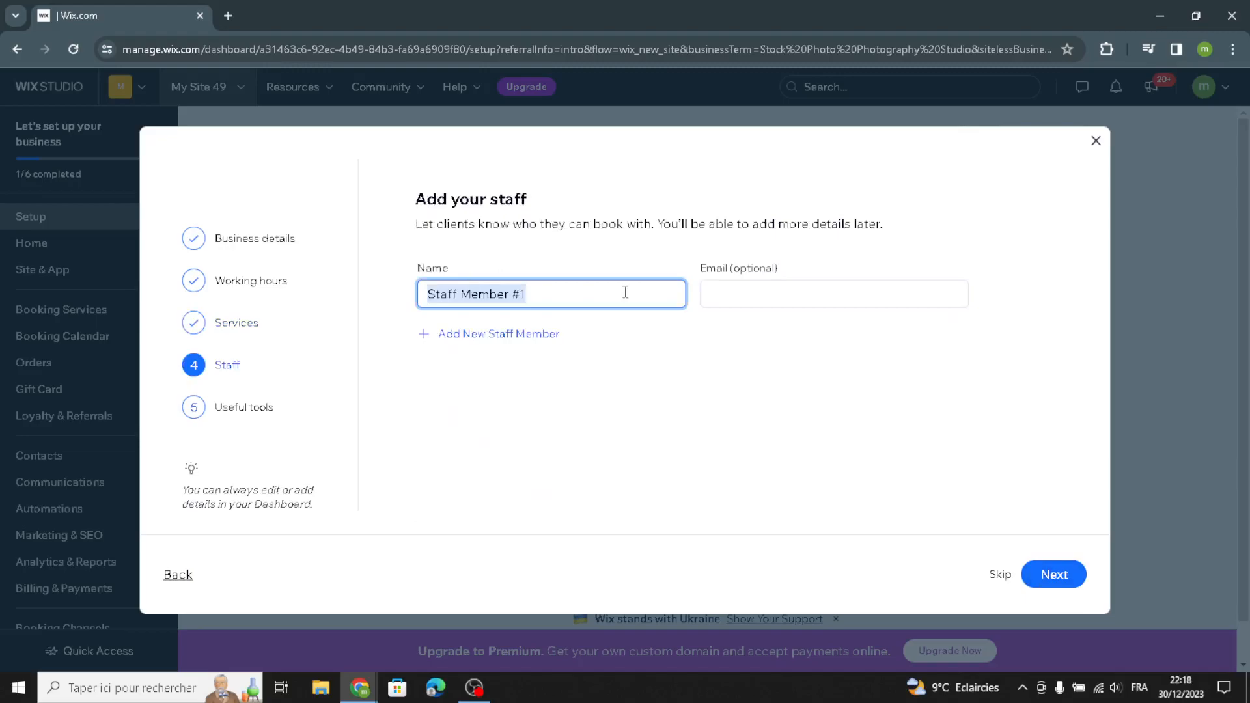
Step: Keep the default staff entry and select virtual sessions, online payments, and automated email and SMS reminders as business tools
click(1051, 575)
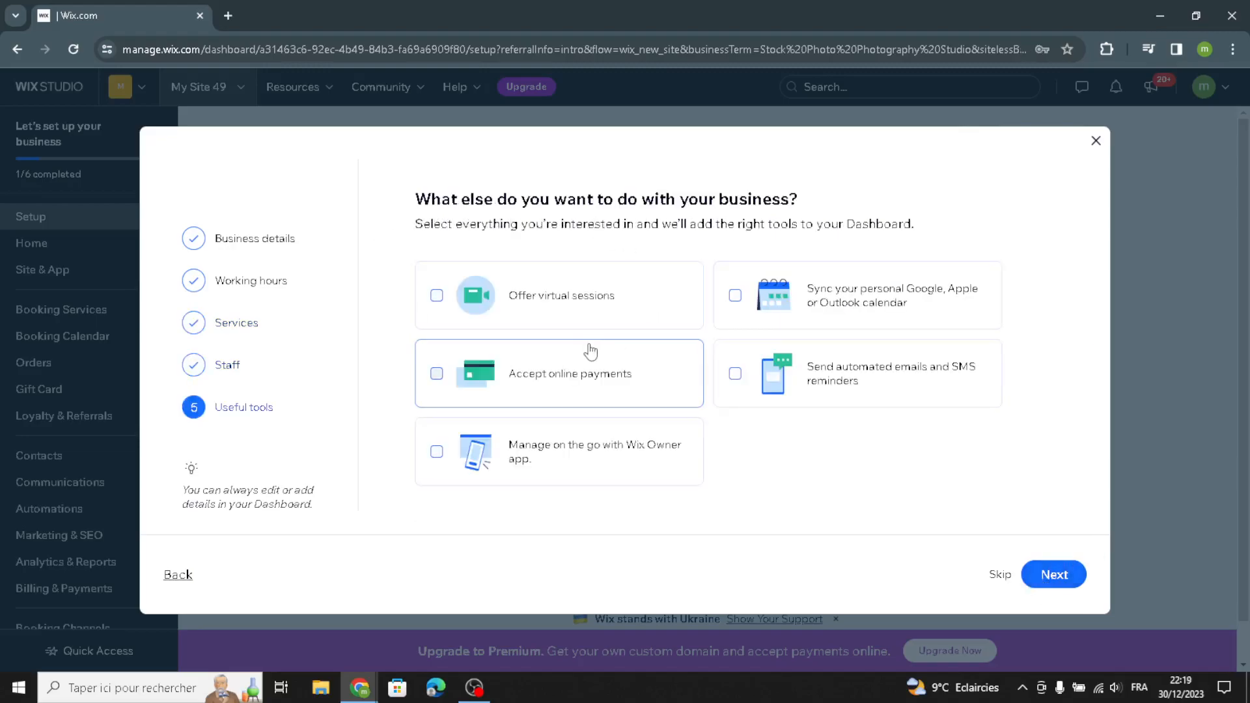
click(572, 309)
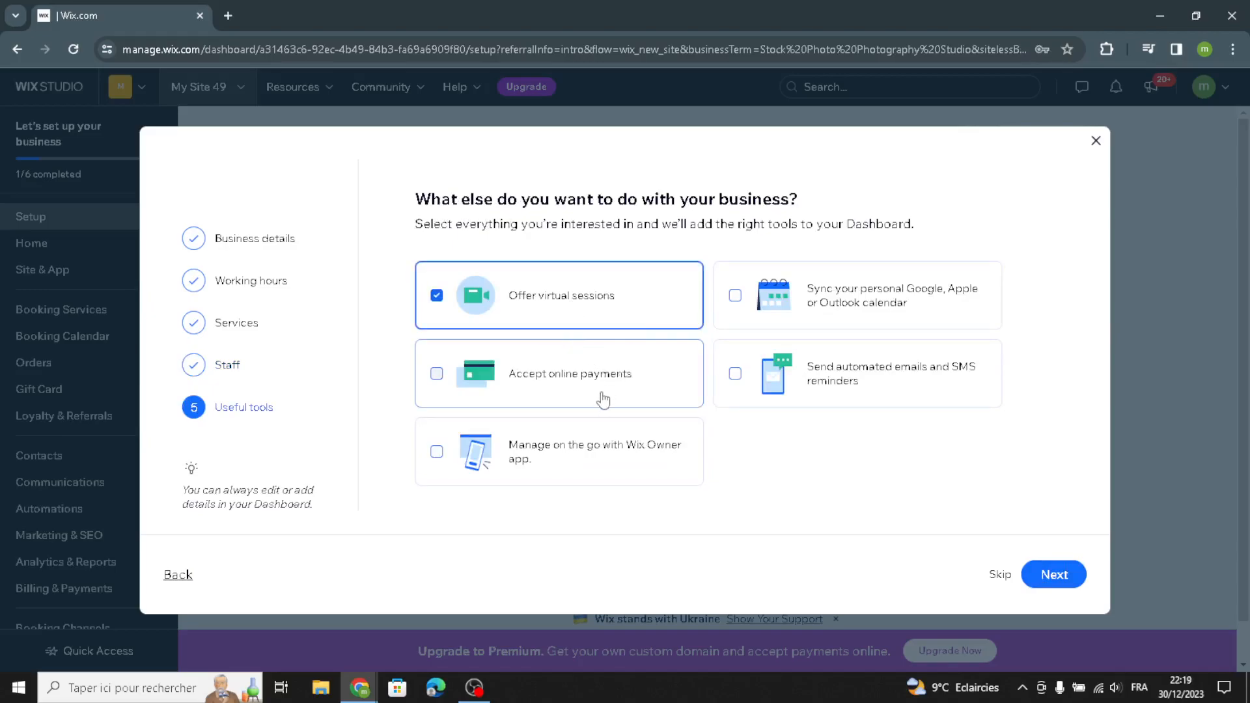
click(565, 395)
click(852, 380)
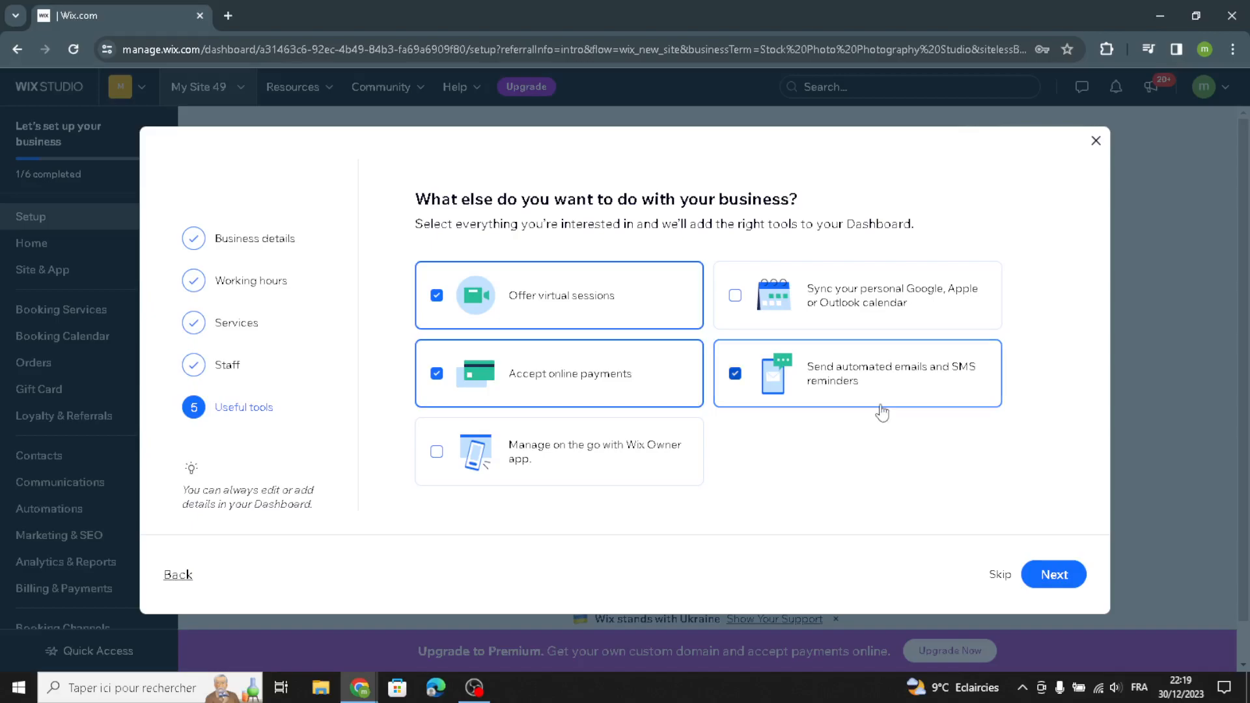
click(1045, 575)
click(641, 378)
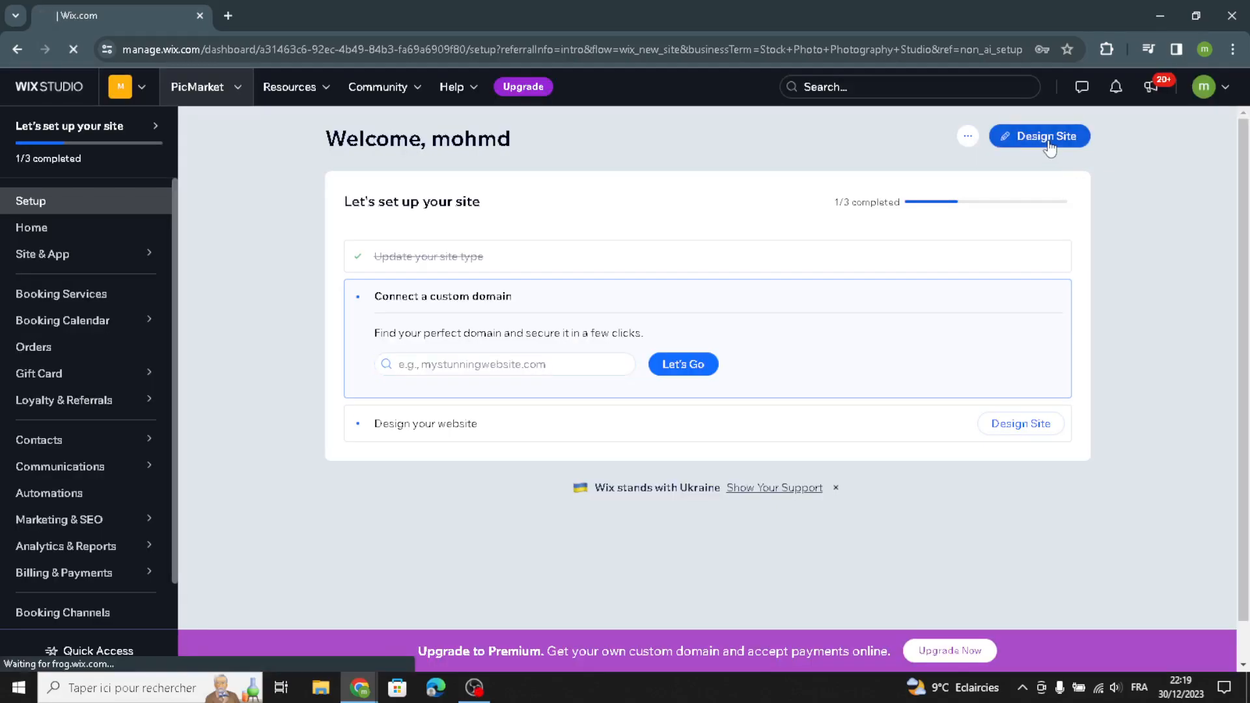
Step: Start designing the site by letting Wix create it, and accept the prefilled business info
click(1049, 144)
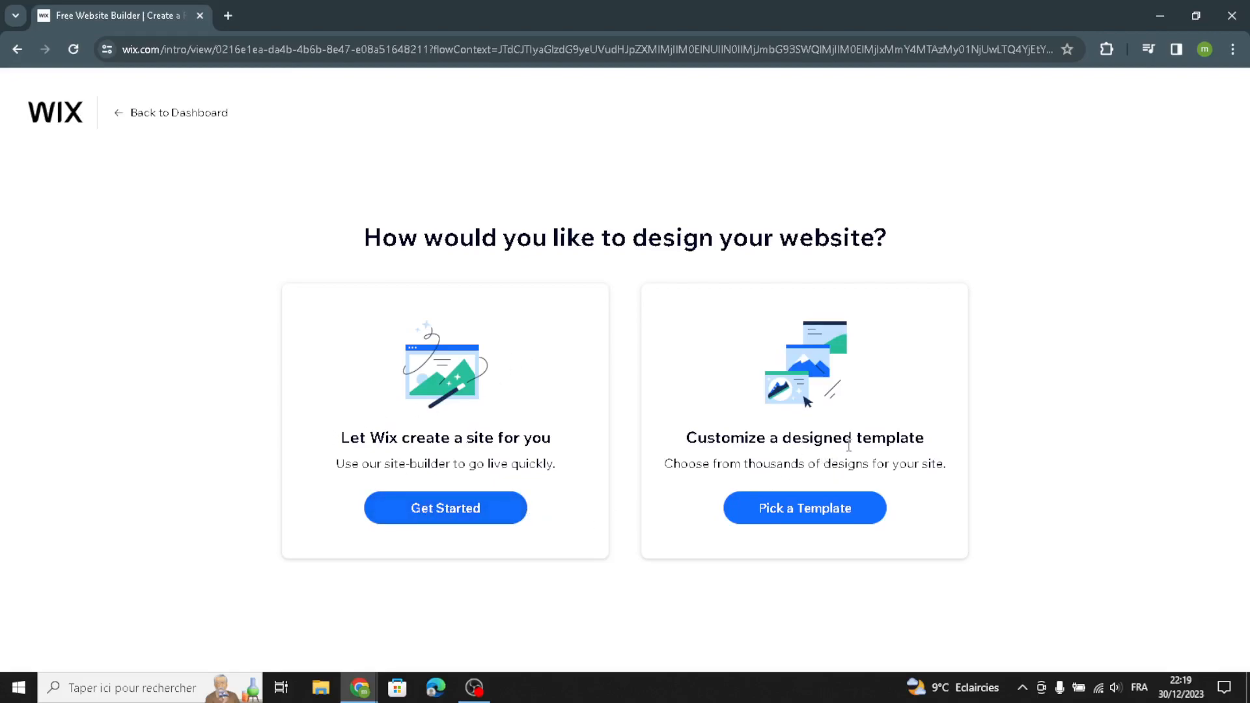
click(434, 519)
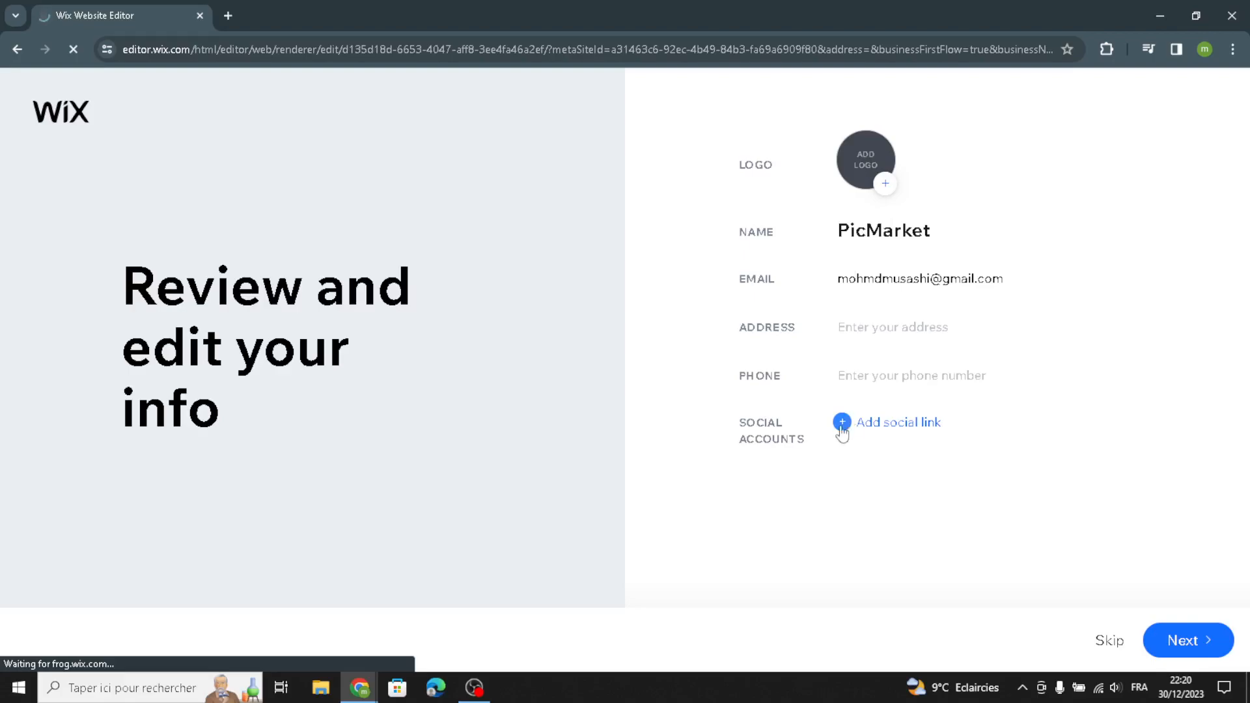
click(1175, 651)
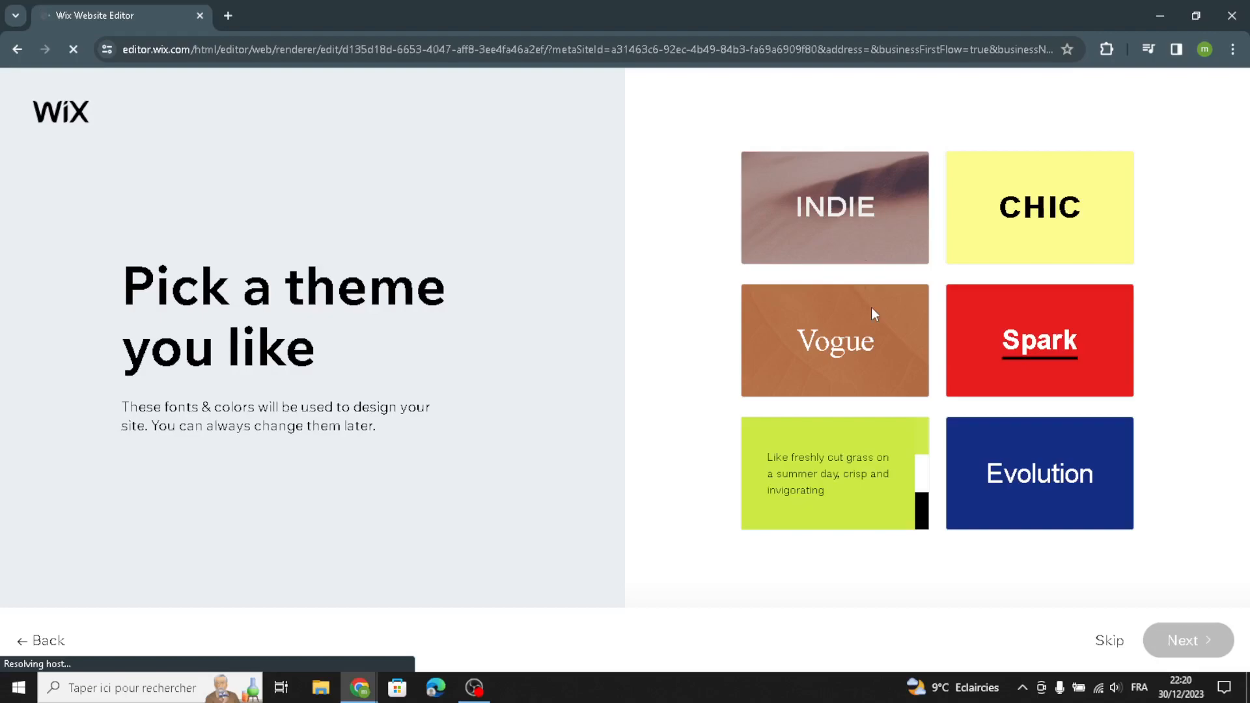
Step: Choose the Indie theme for the site's fonts and colors
click(880, 228)
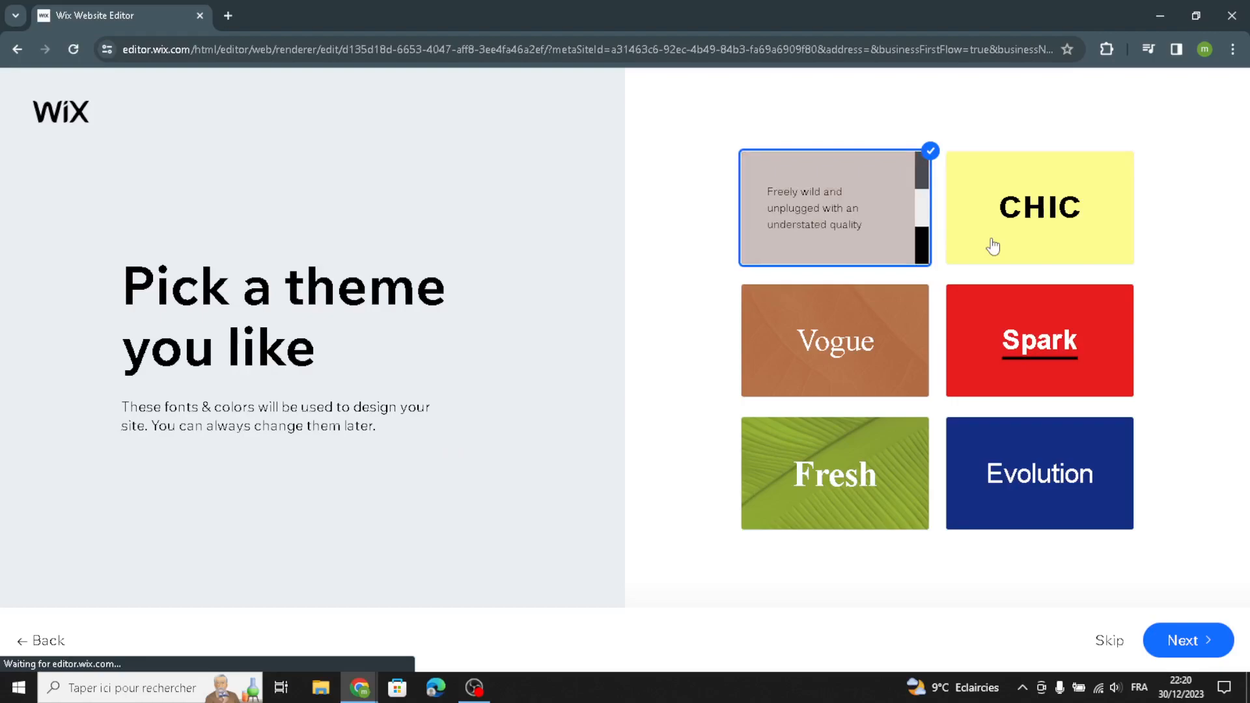
click(1172, 641)
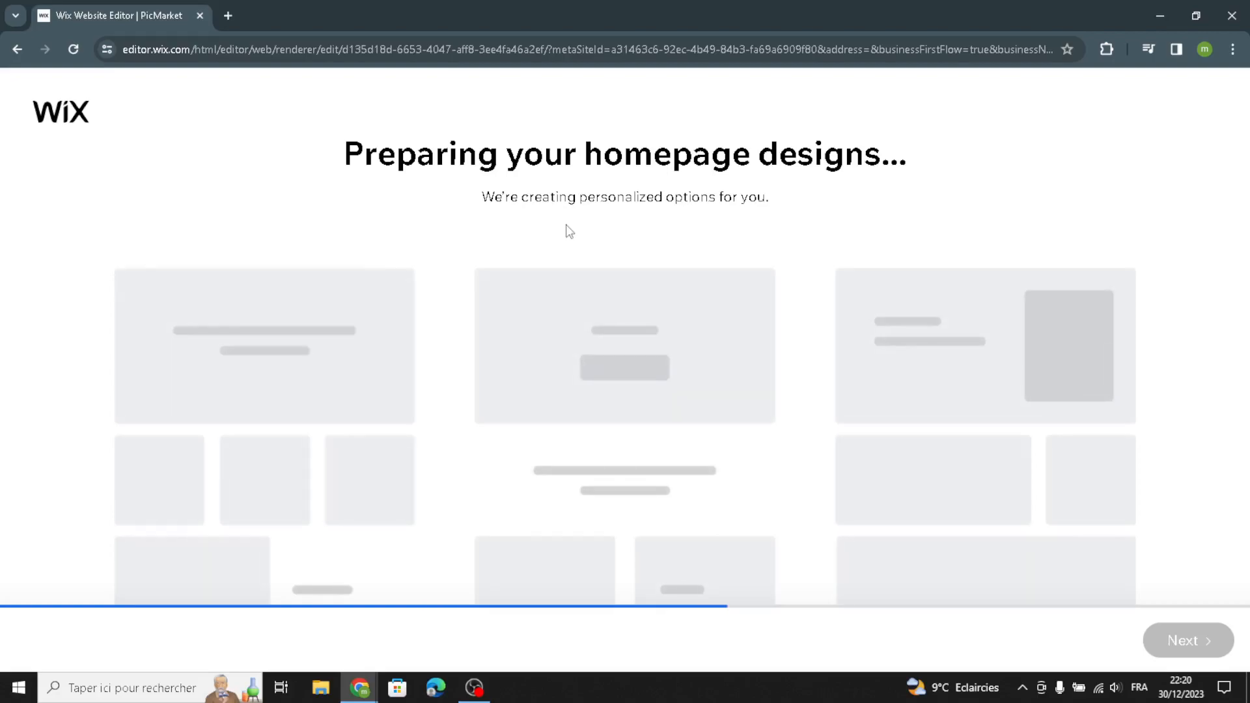
click(487, 690)
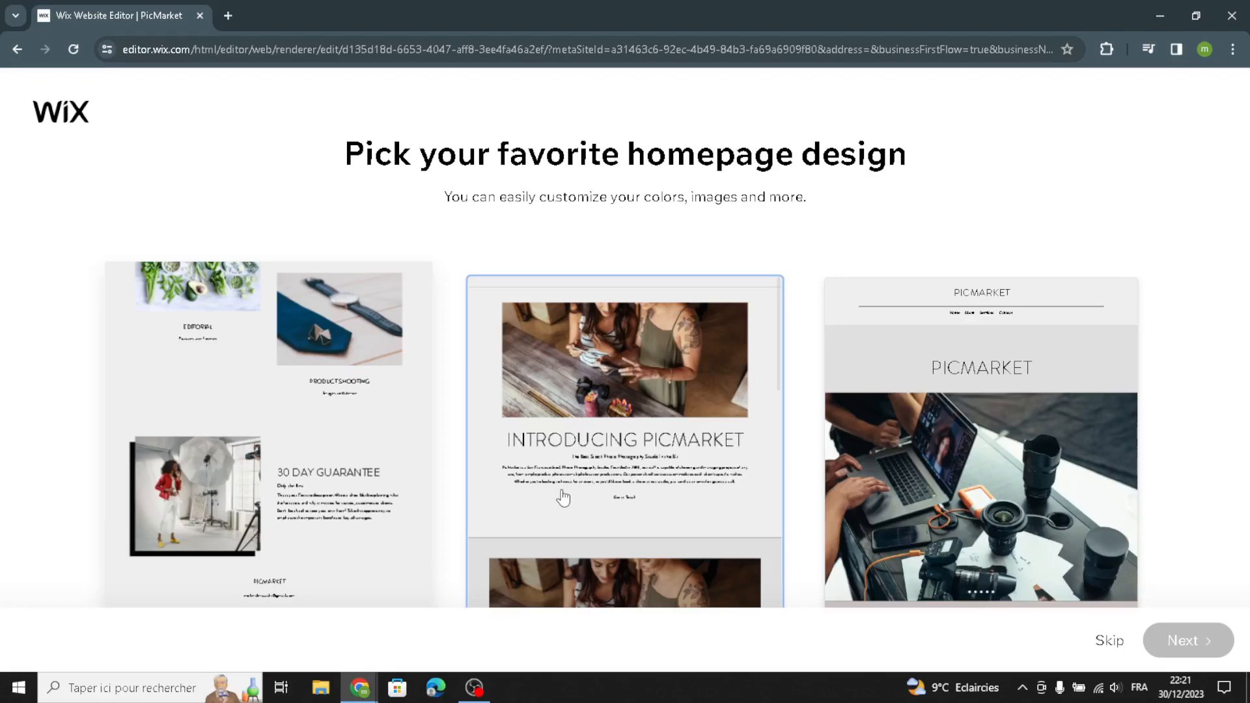
Step: Pick the homepage design headed "Introducing PicMarket" and open the site in the editor
click(563, 499)
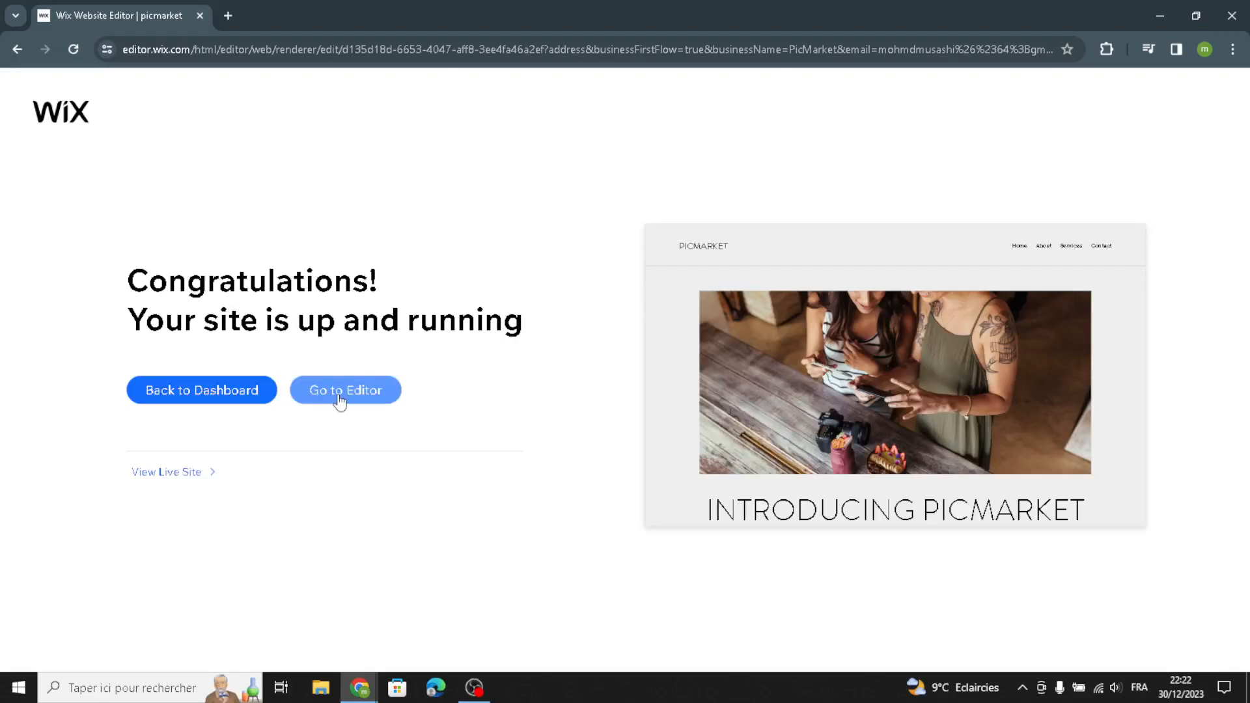
click(362, 398)
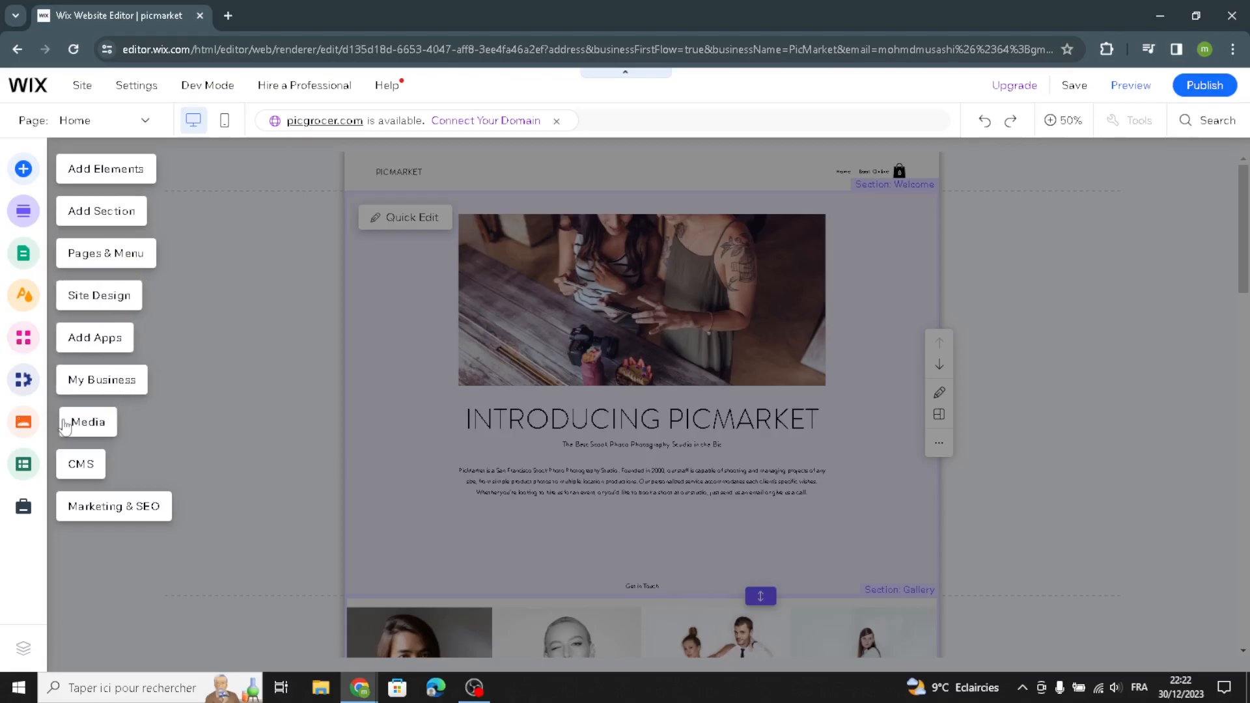
Step: Browse the text and image elements that can be added, including titles, paragraphs, text masks and free Wix illustrations
click(115, 170)
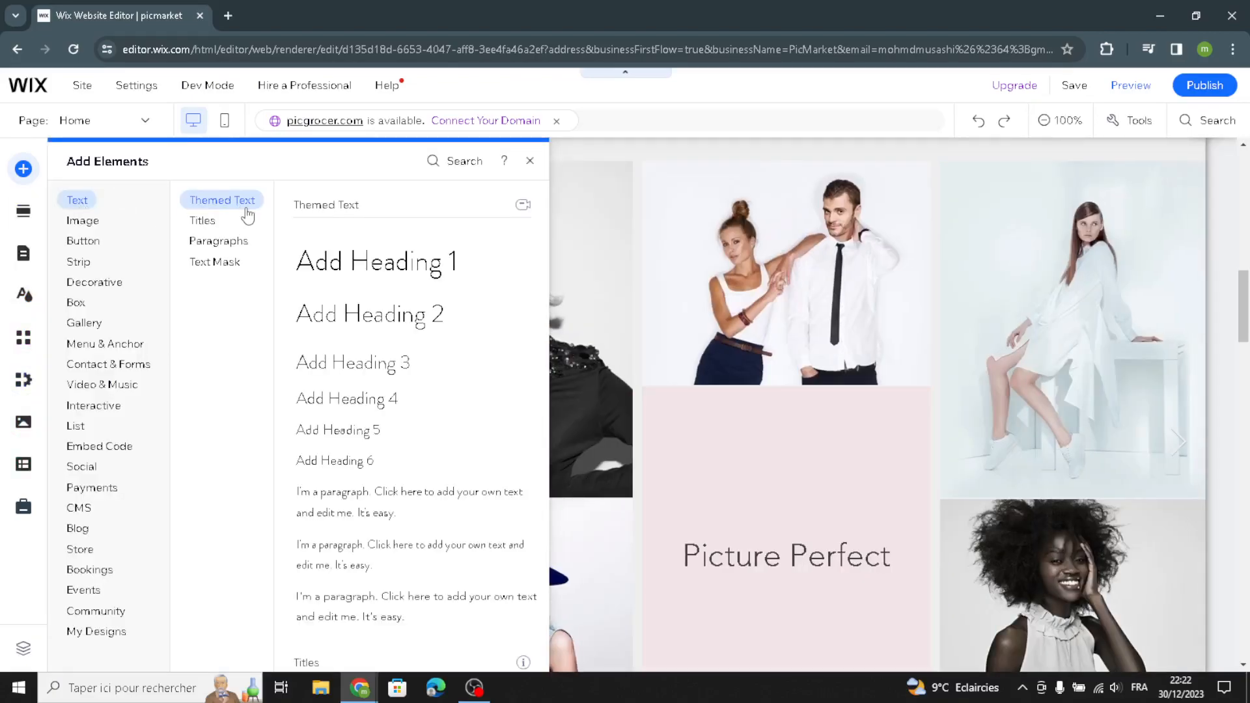
click(201, 222)
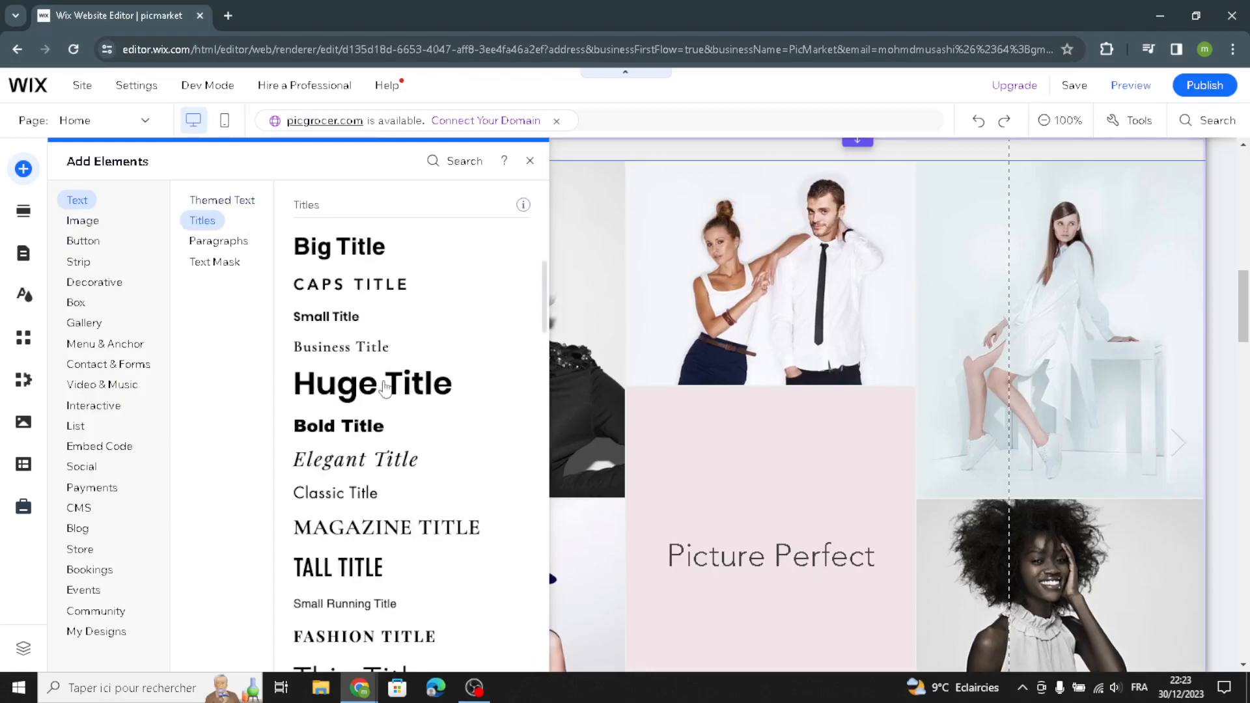
click(248, 254)
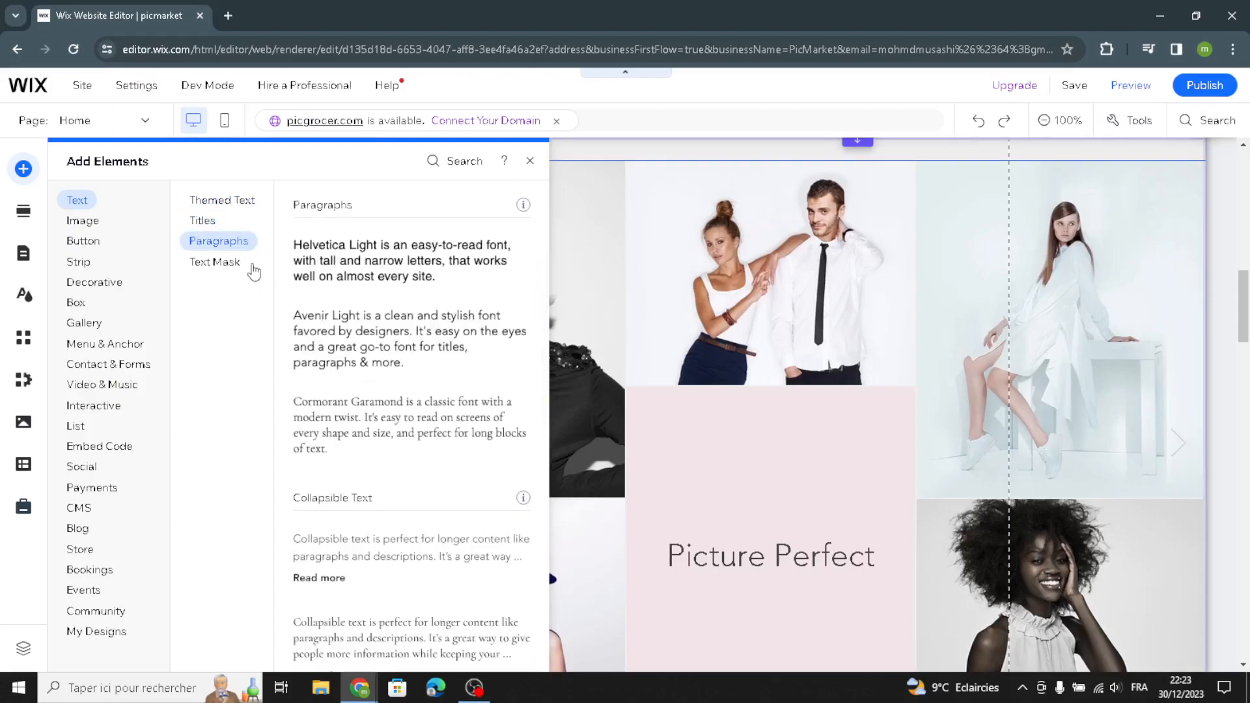
click(253, 267)
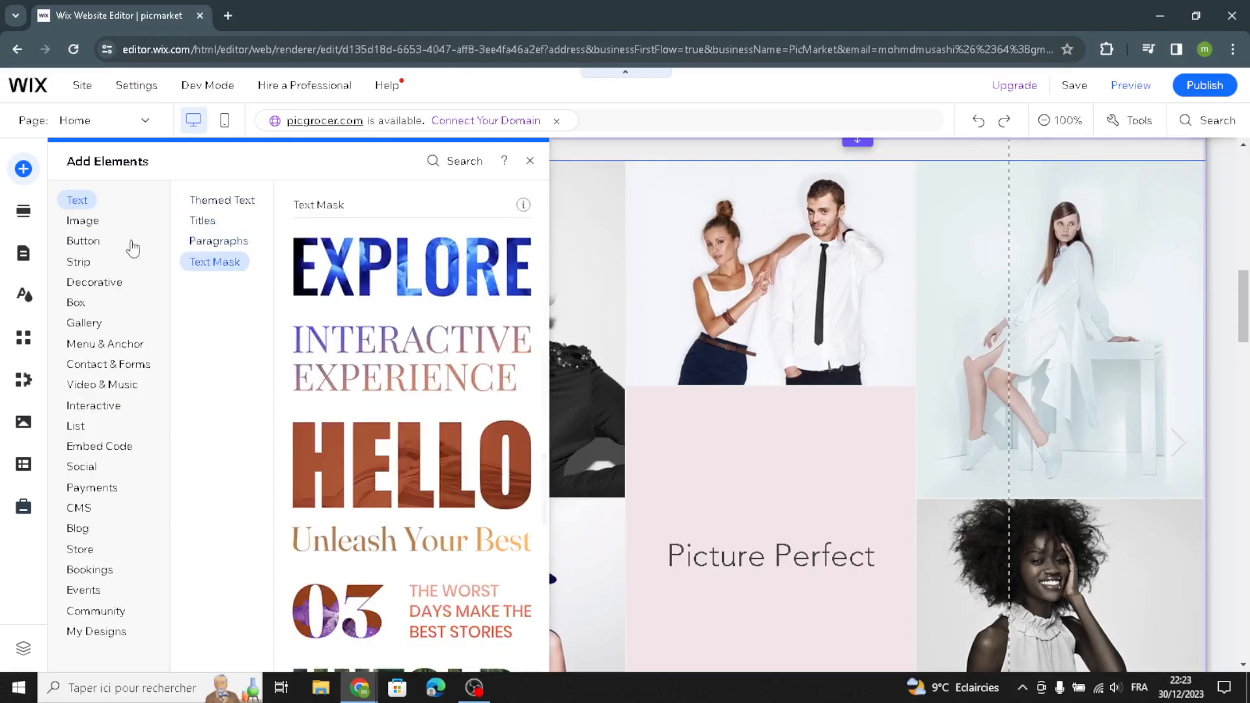
click(86, 222)
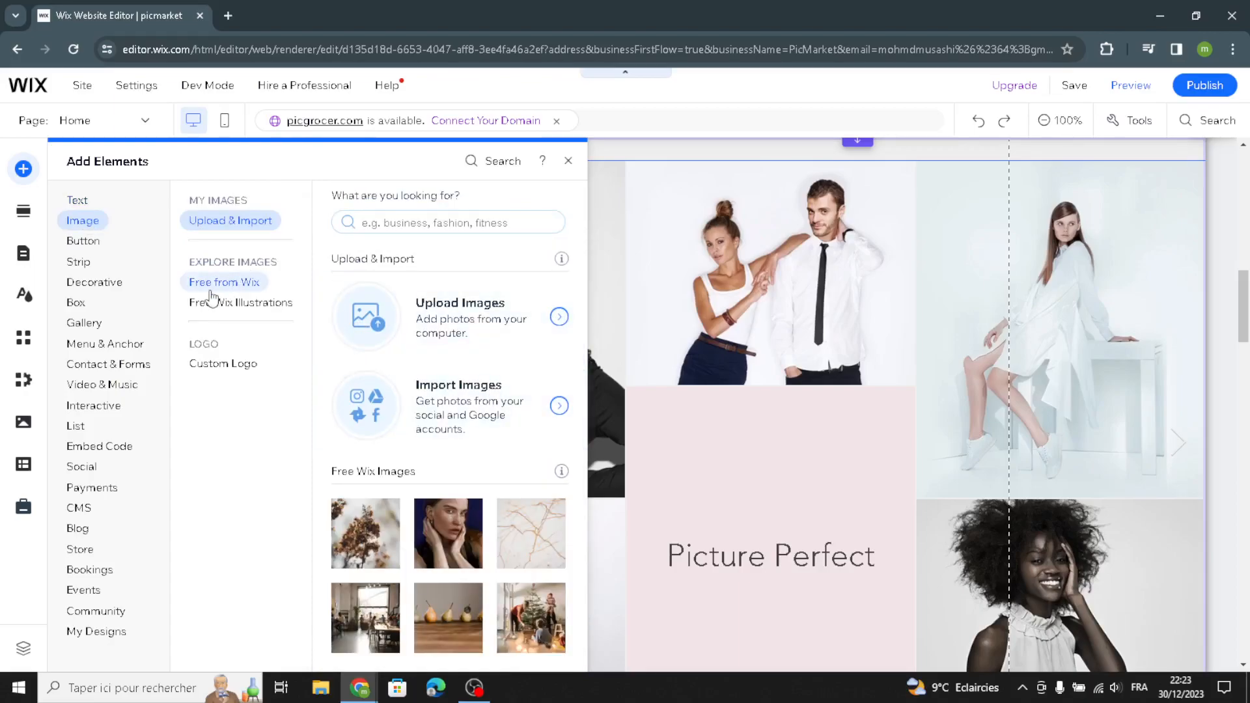
click(230, 305)
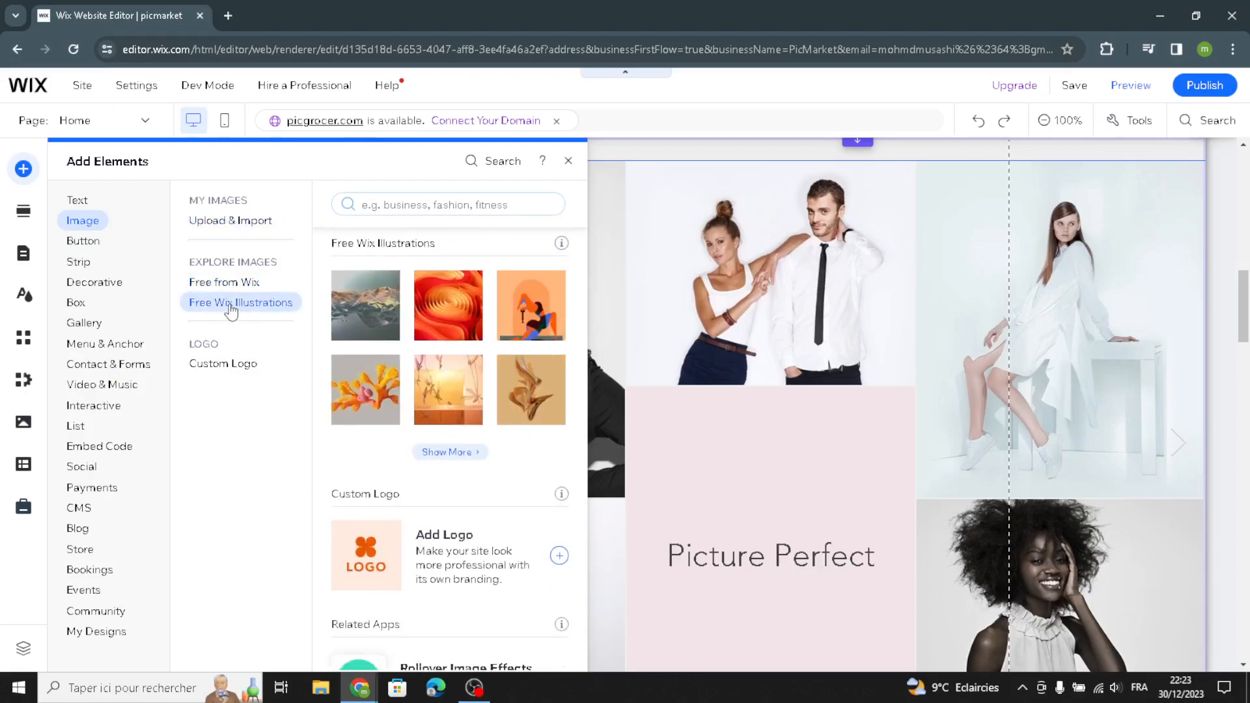
Step: Browse the button elements that can be added, including text and icon, icon, image, pay and PayPal buttons
click(91, 246)
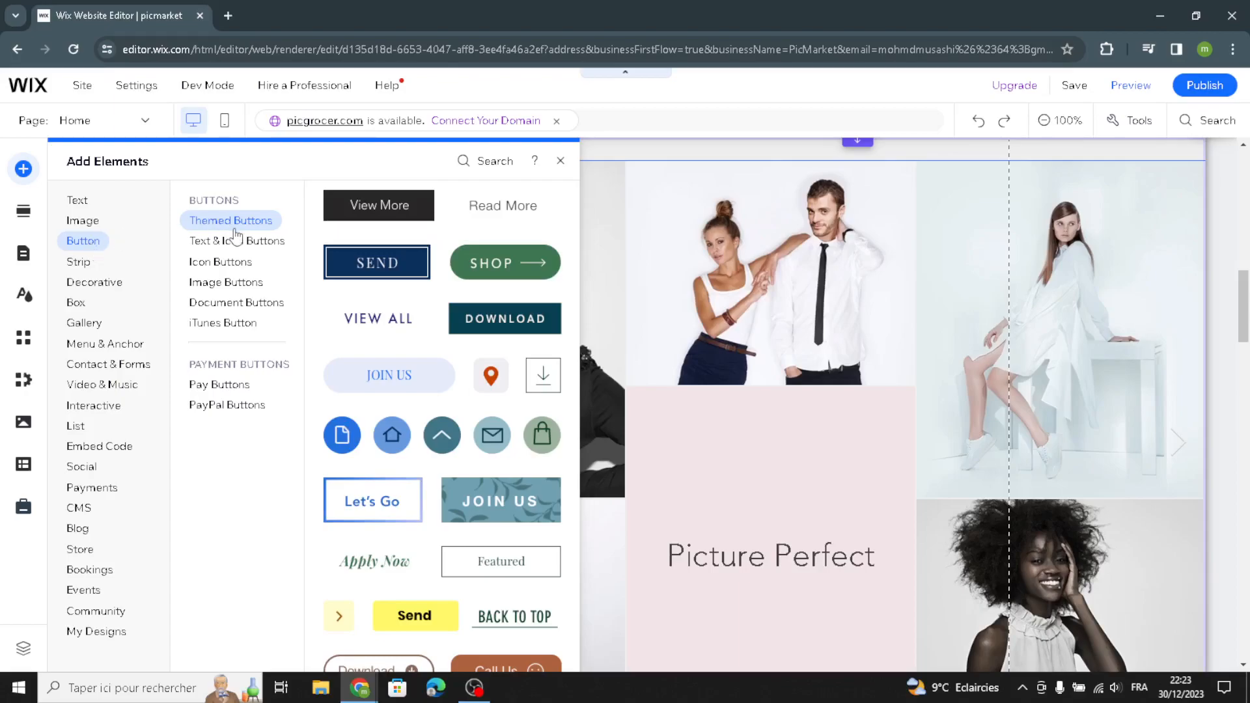
click(215, 242)
click(229, 262)
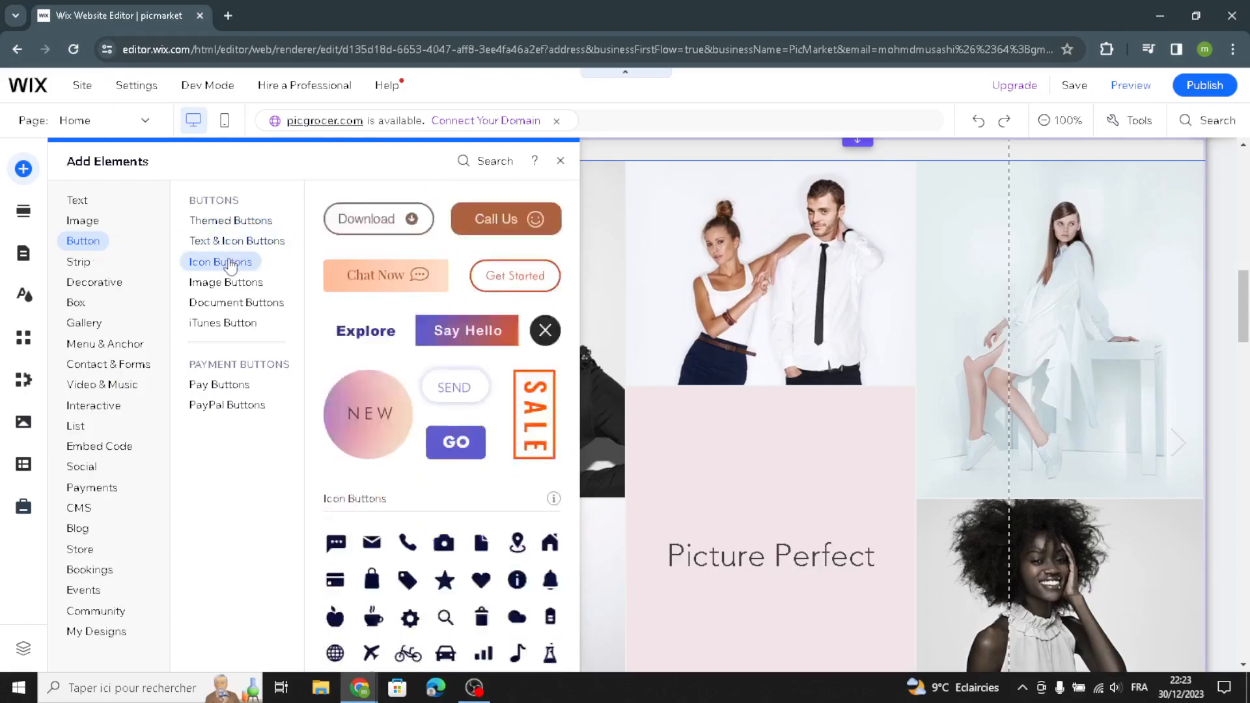
click(217, 282)
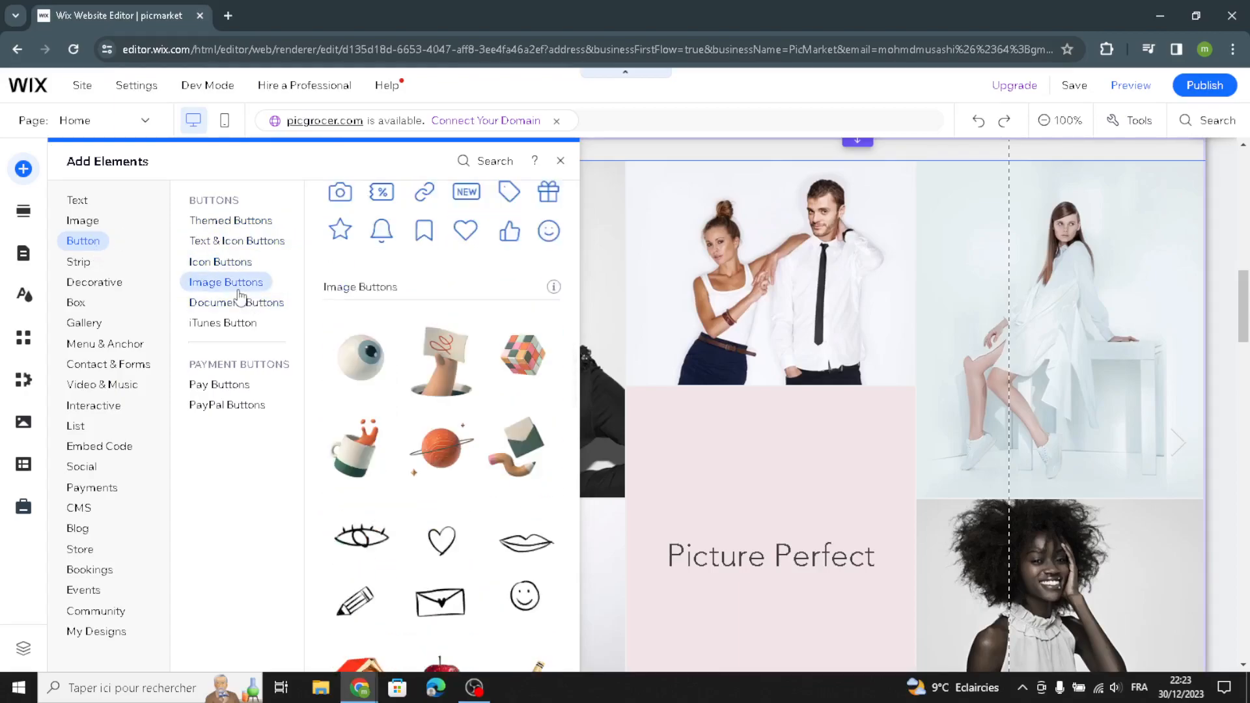
click(227, 386)
click(229, 406)
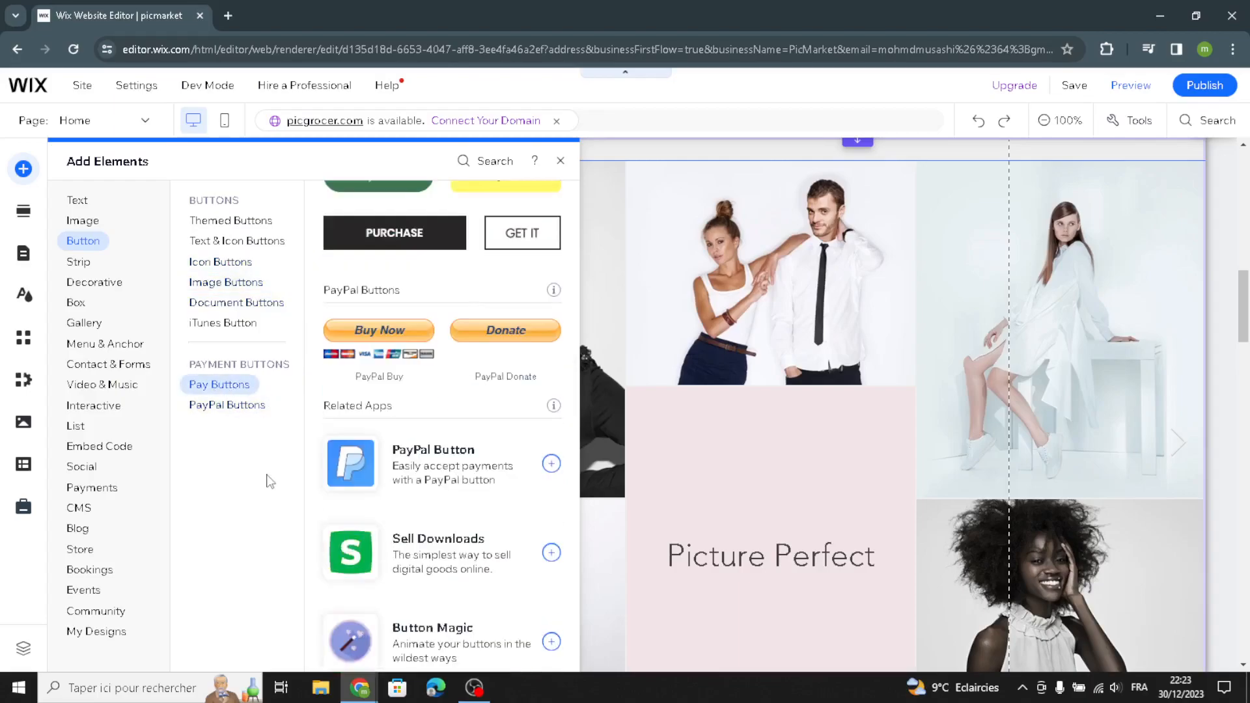
Step: Browse the decorative elements that can be added, including basic shapes, arrows, and horizontal and vertical lines
click(108, 286)
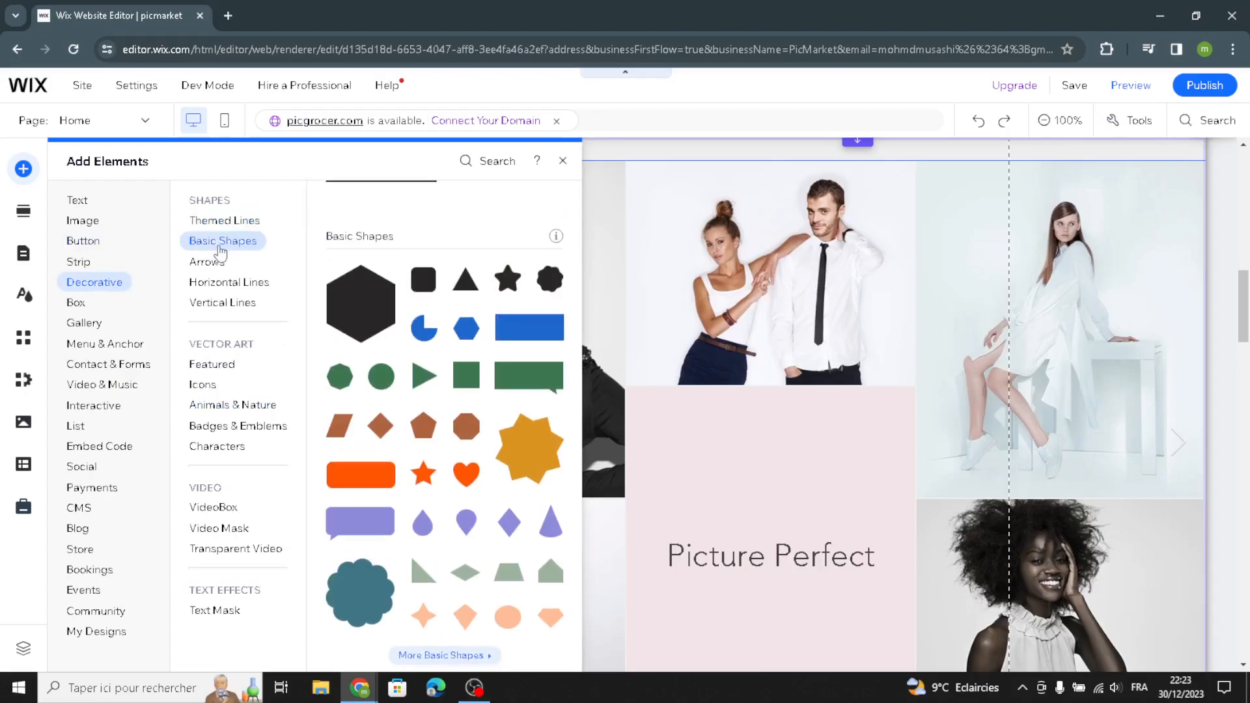
click(210, 264)
click(209, 282)
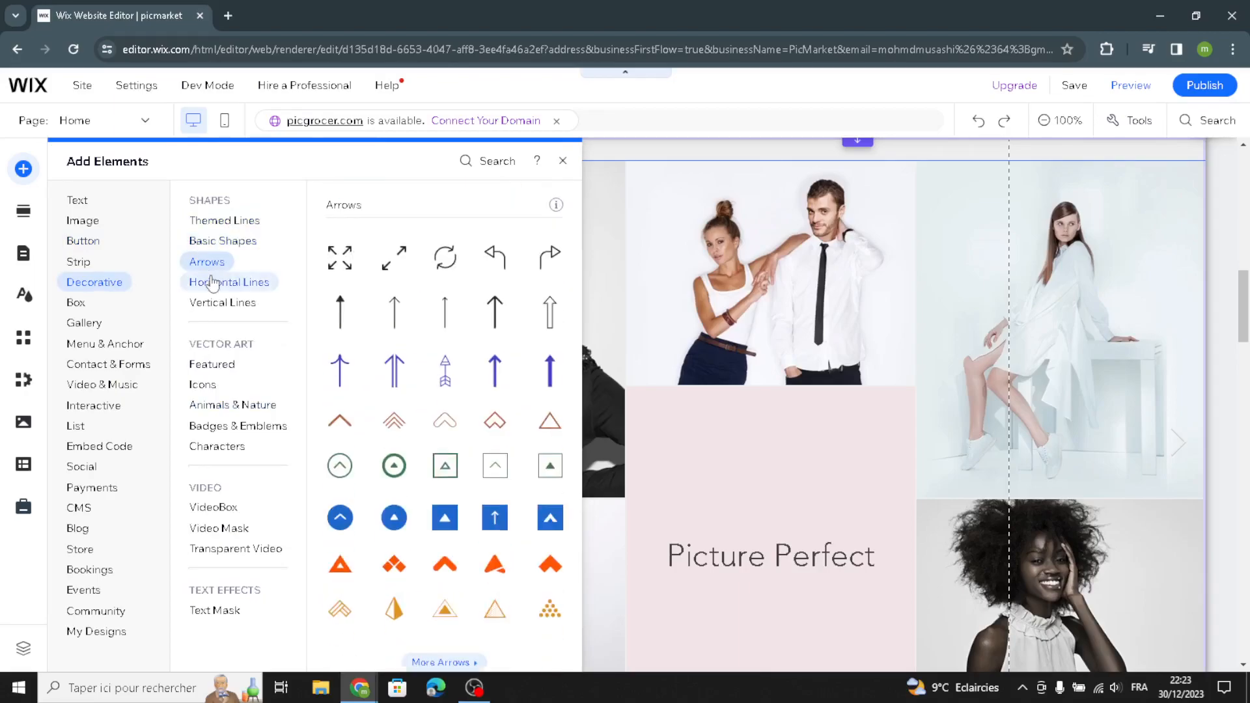
click(209, 303)
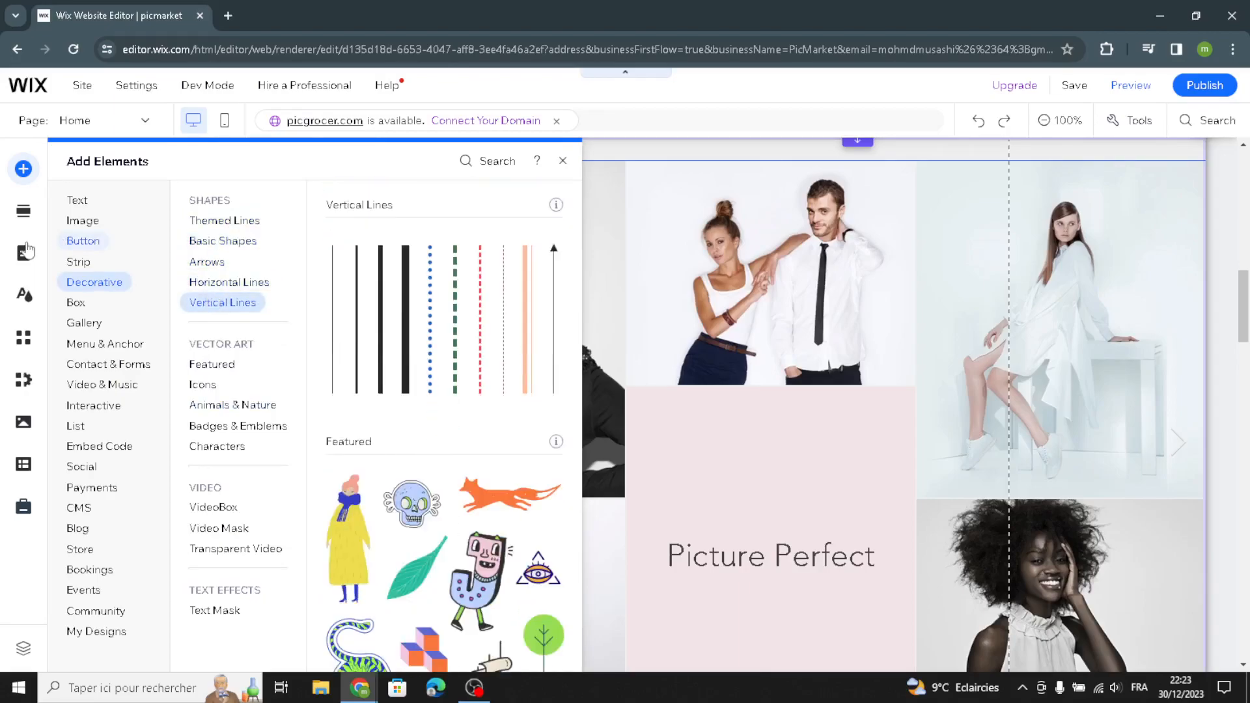
click(83, 241)
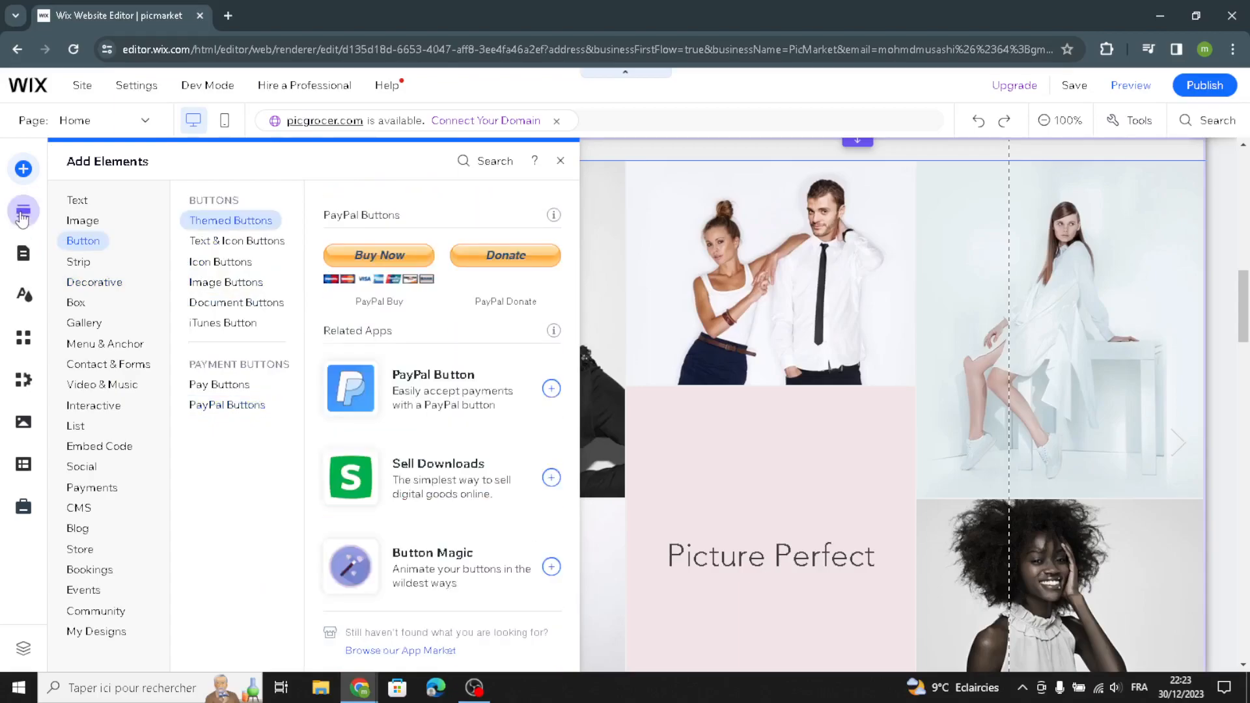
Step: Look through the Welcome and About section templates and the site design customization options
click(23, 212)
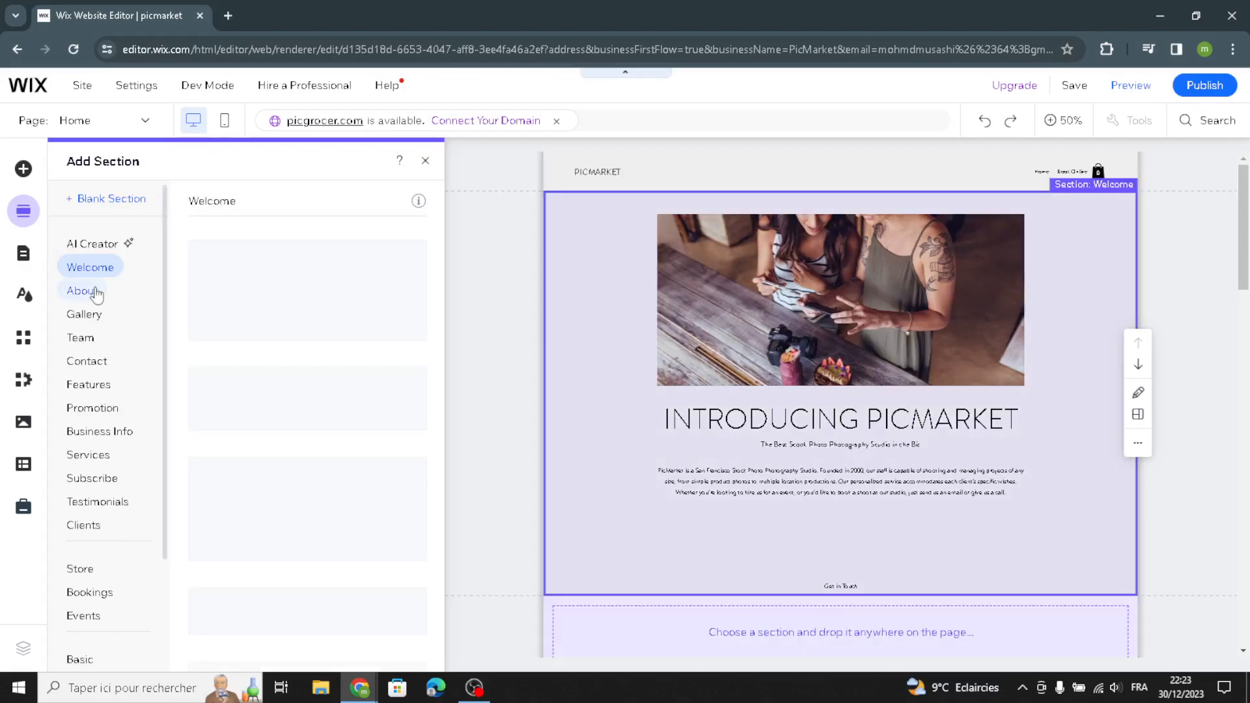
click(95, 292)
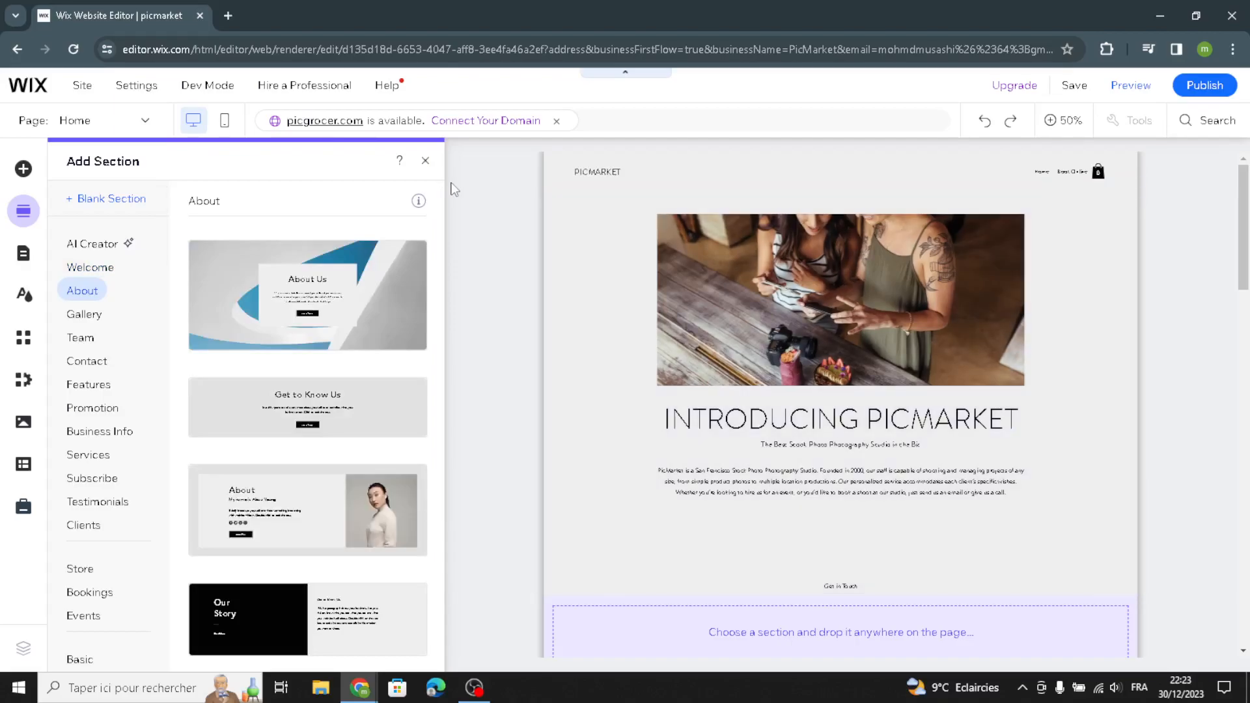
click(23, 300)
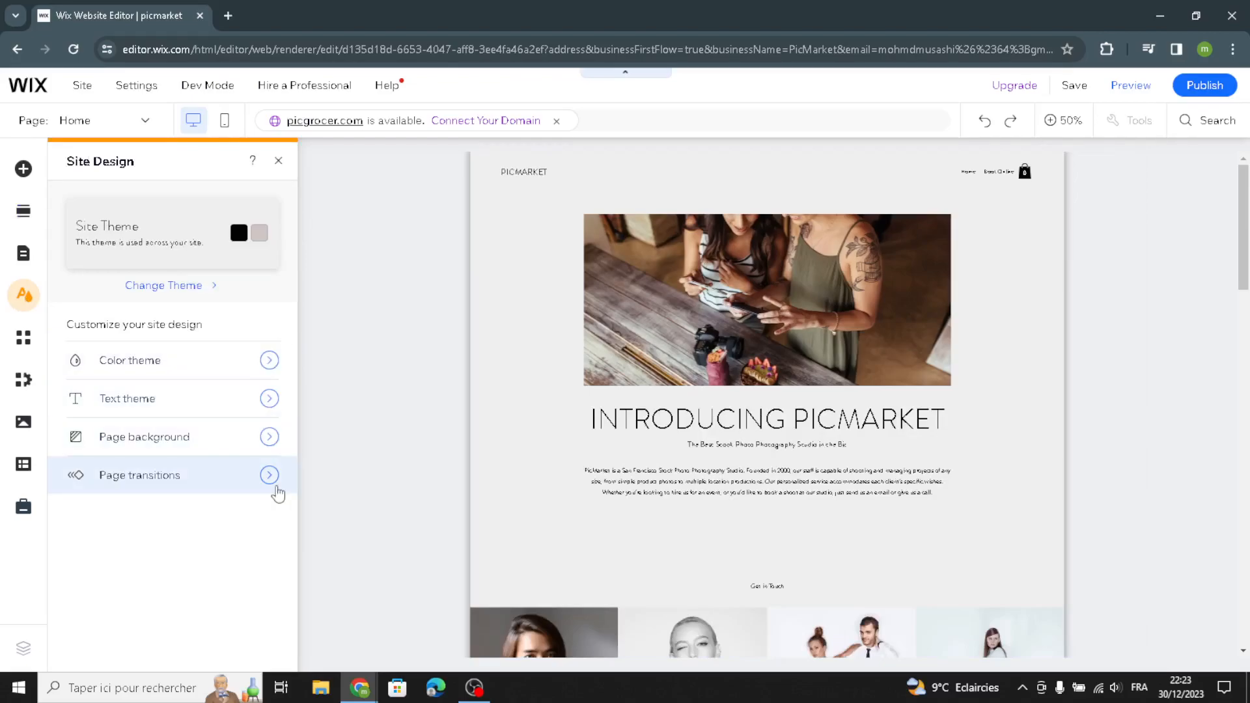
click(280, 163)
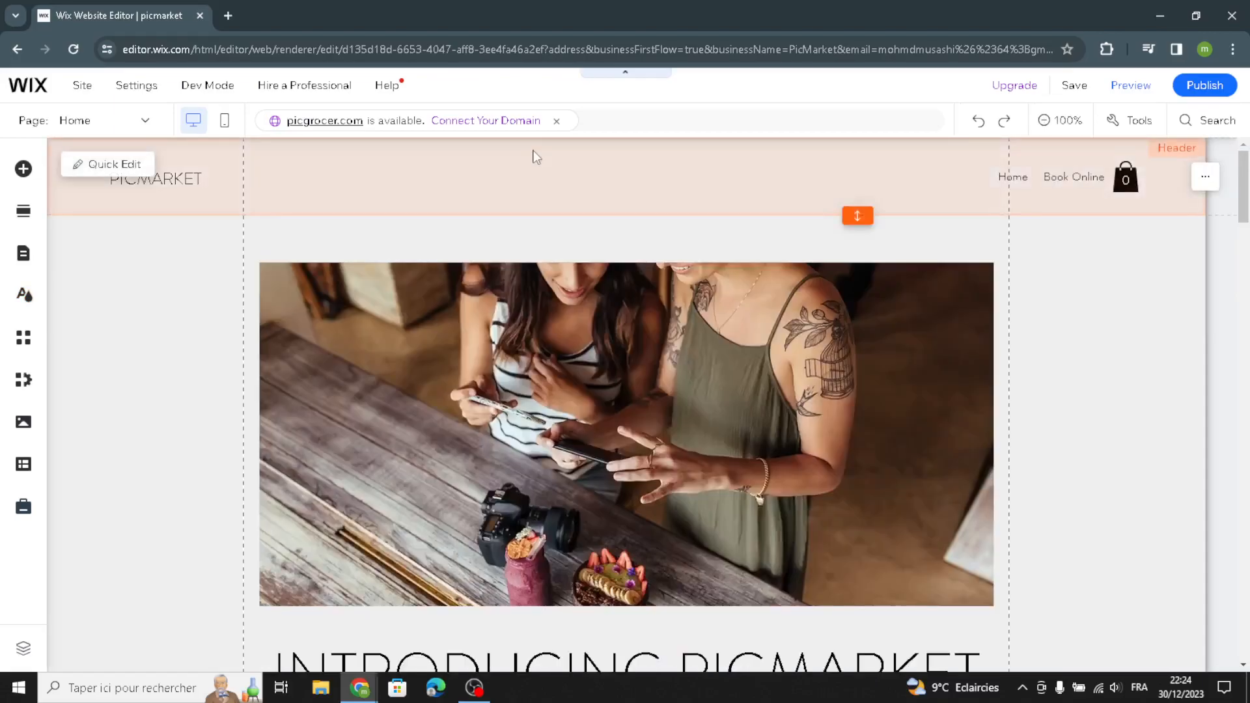
Step: Review the Quick Edit options for the page header and the Welcome section
click(114, 164)
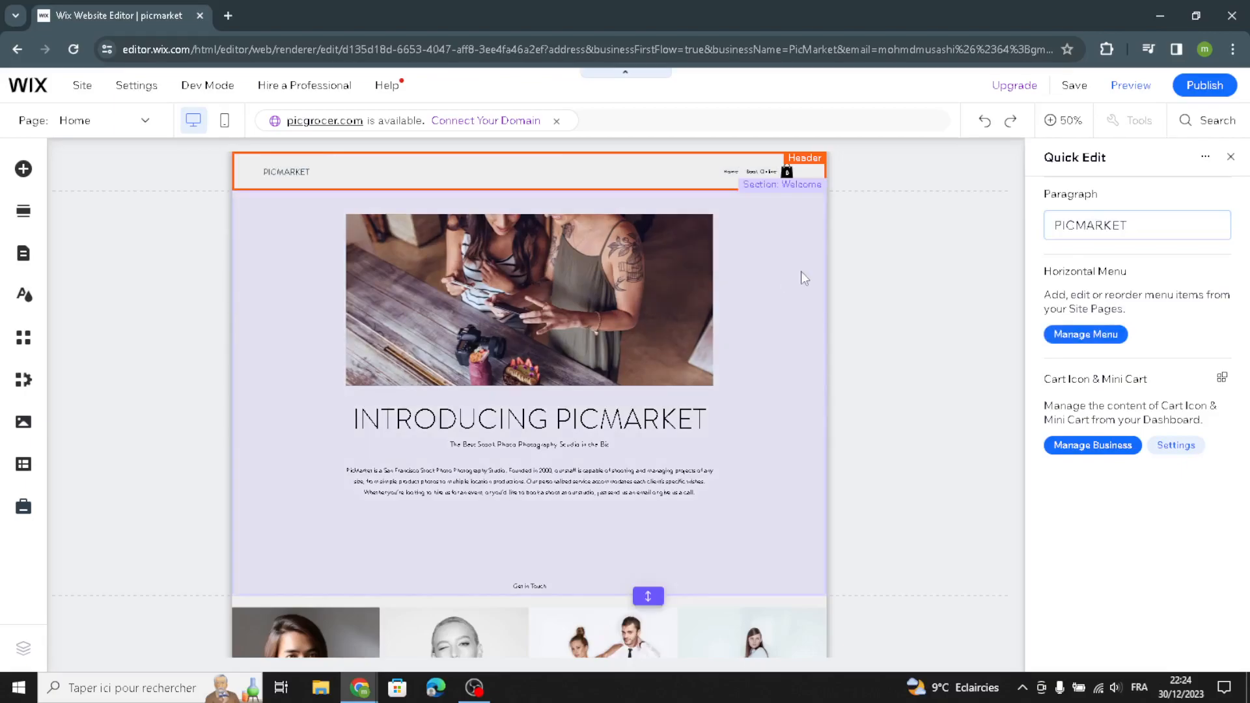
click(801, 271)
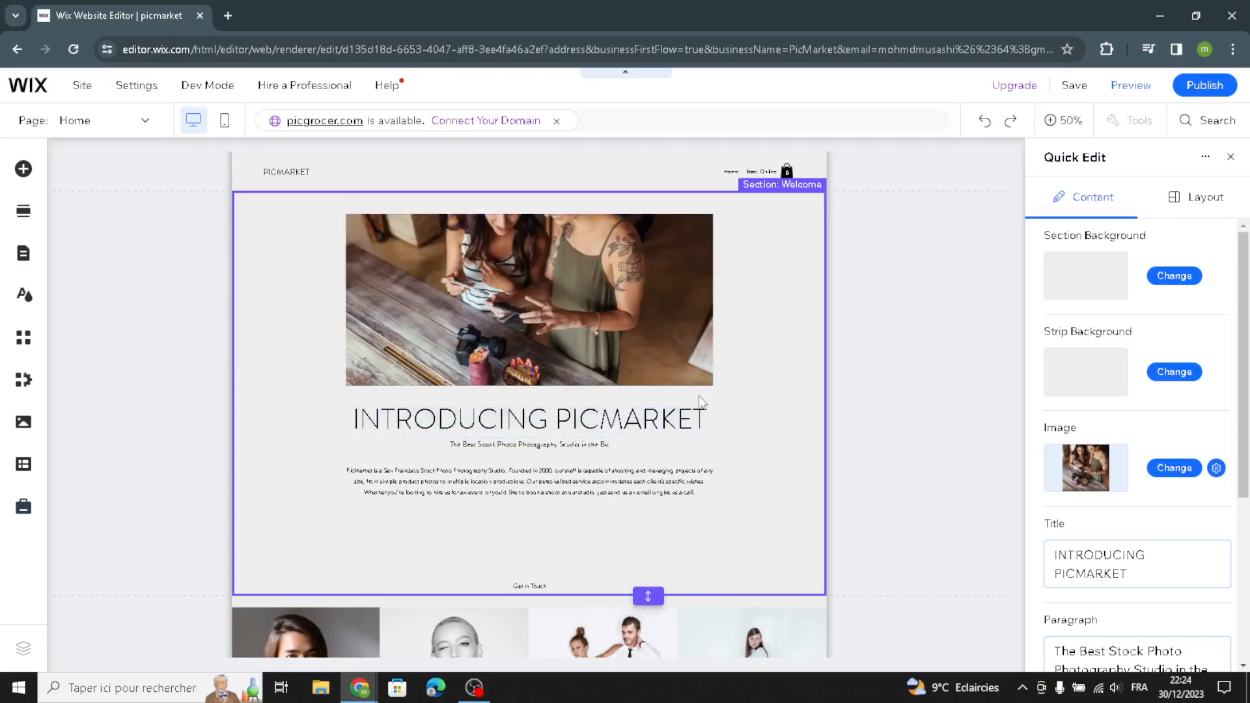
click(1231, 157)
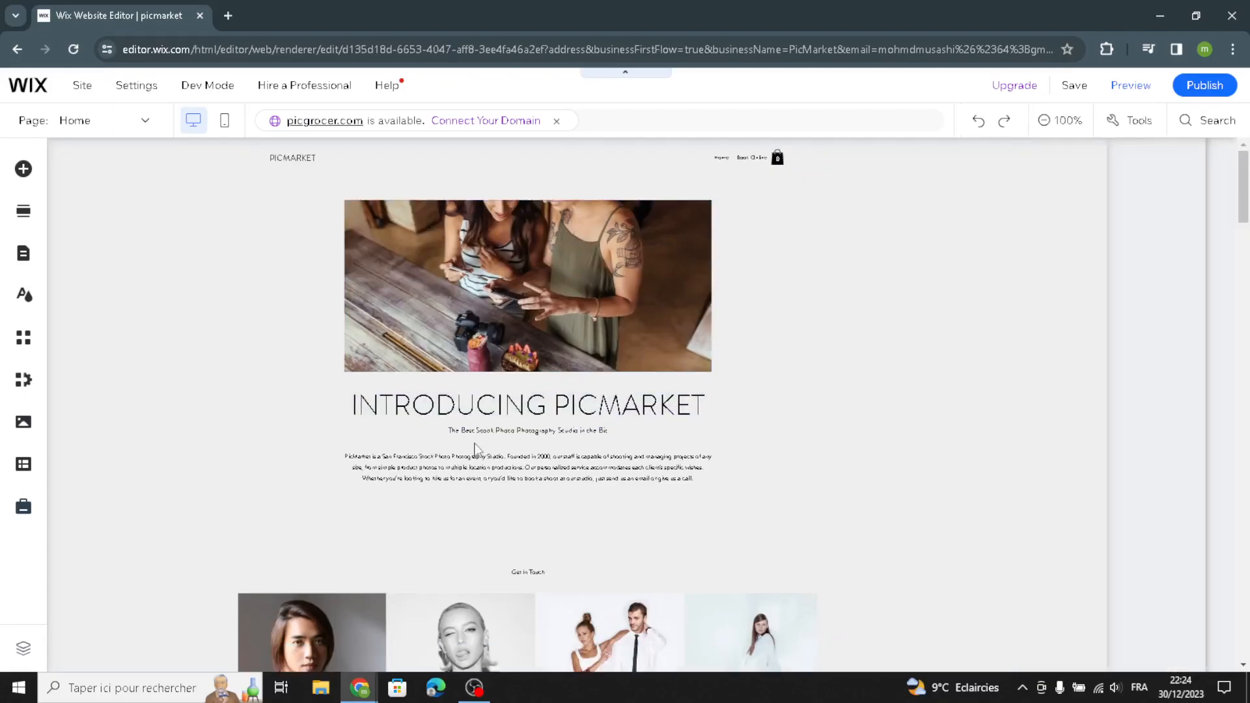
Step: Replace the PicMarket description paragraph with AI-generated text based on the suggested Welcome section prompt
scroll(482, 560, down, 5)
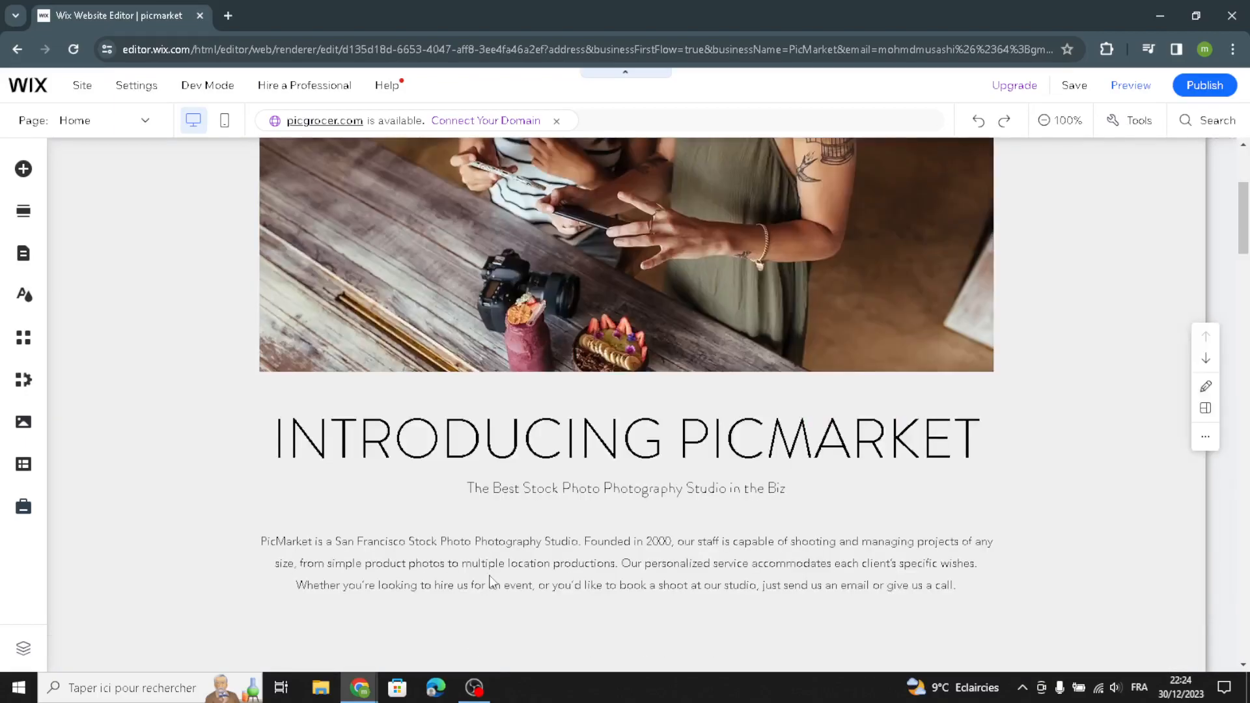
click(498, 390)
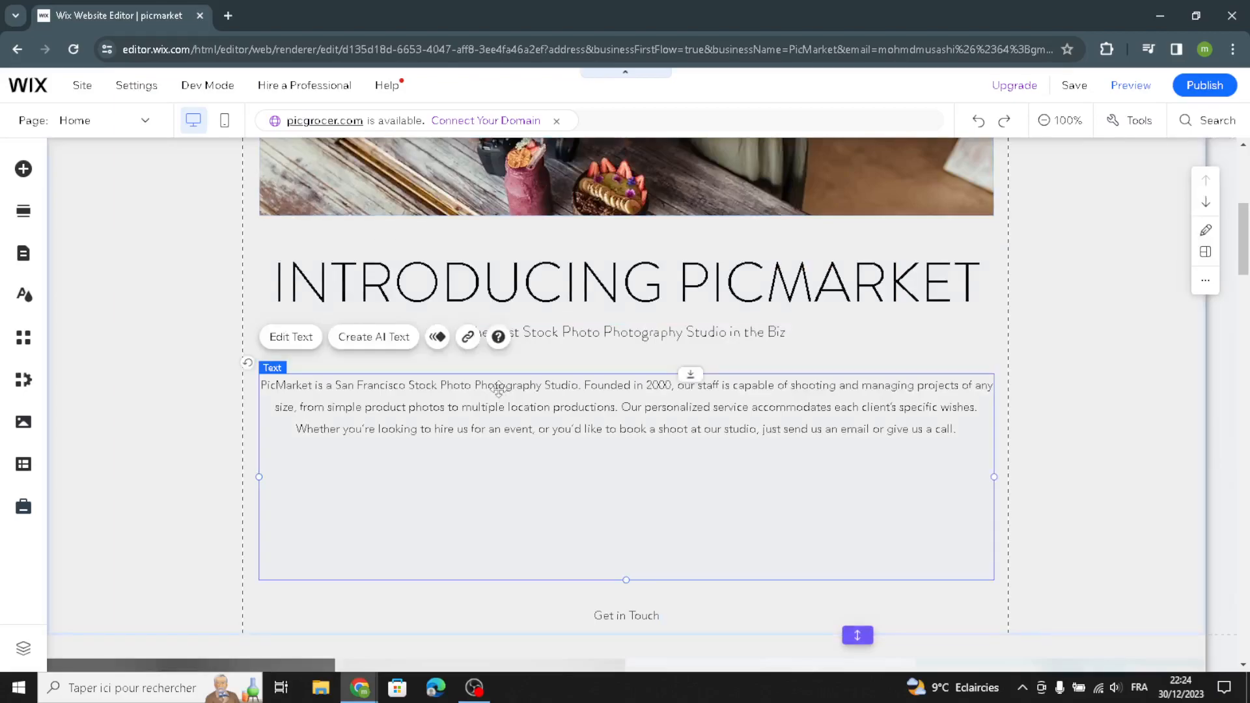
click(368, 338)
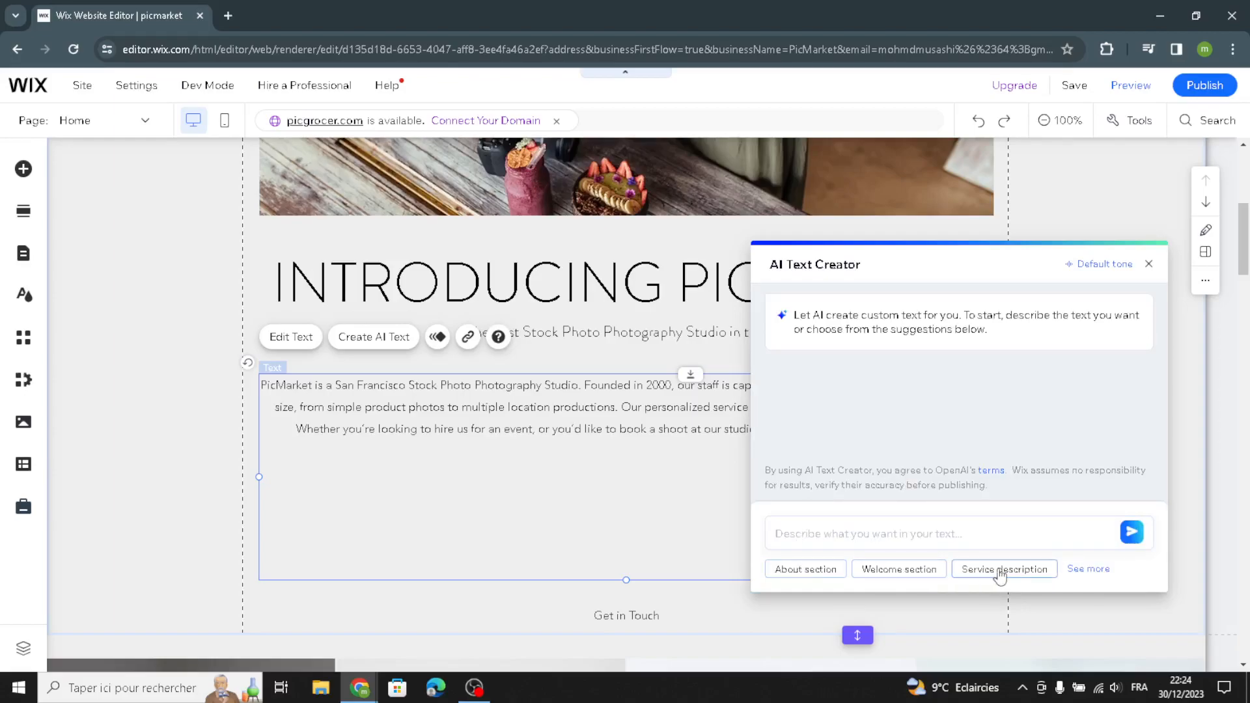
click(883, 582)
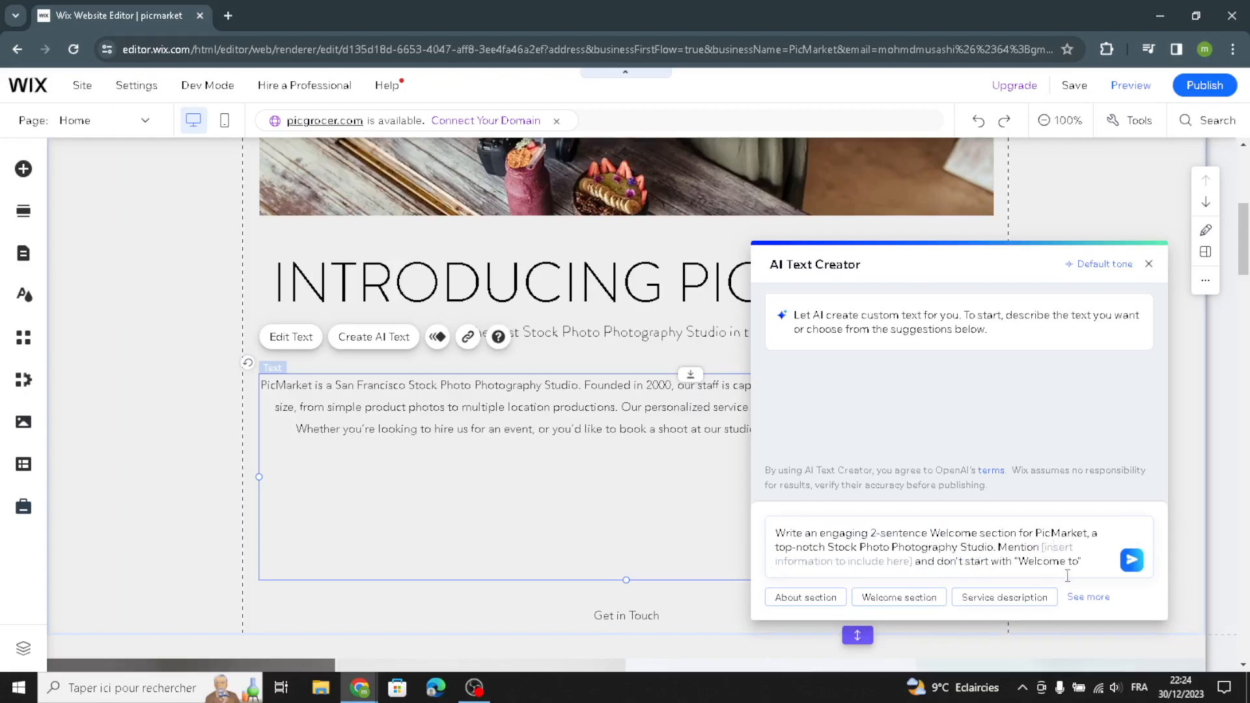
click(1132, 560)
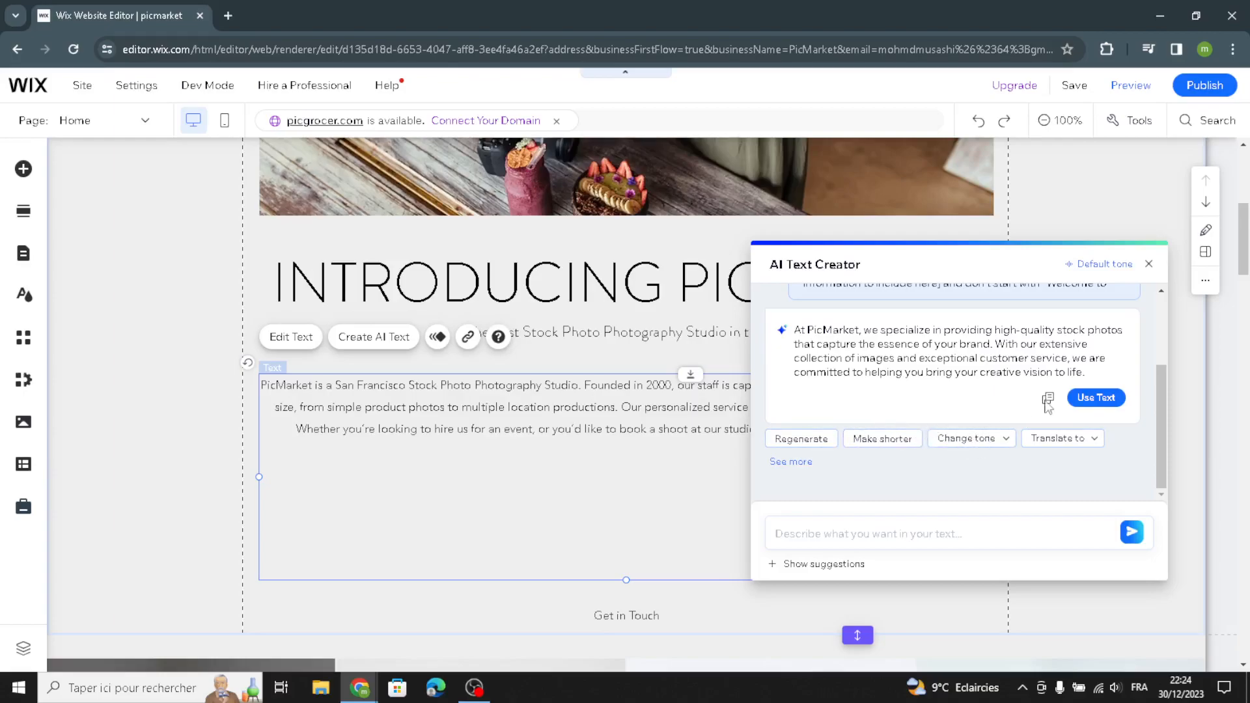
click(1096, 397)
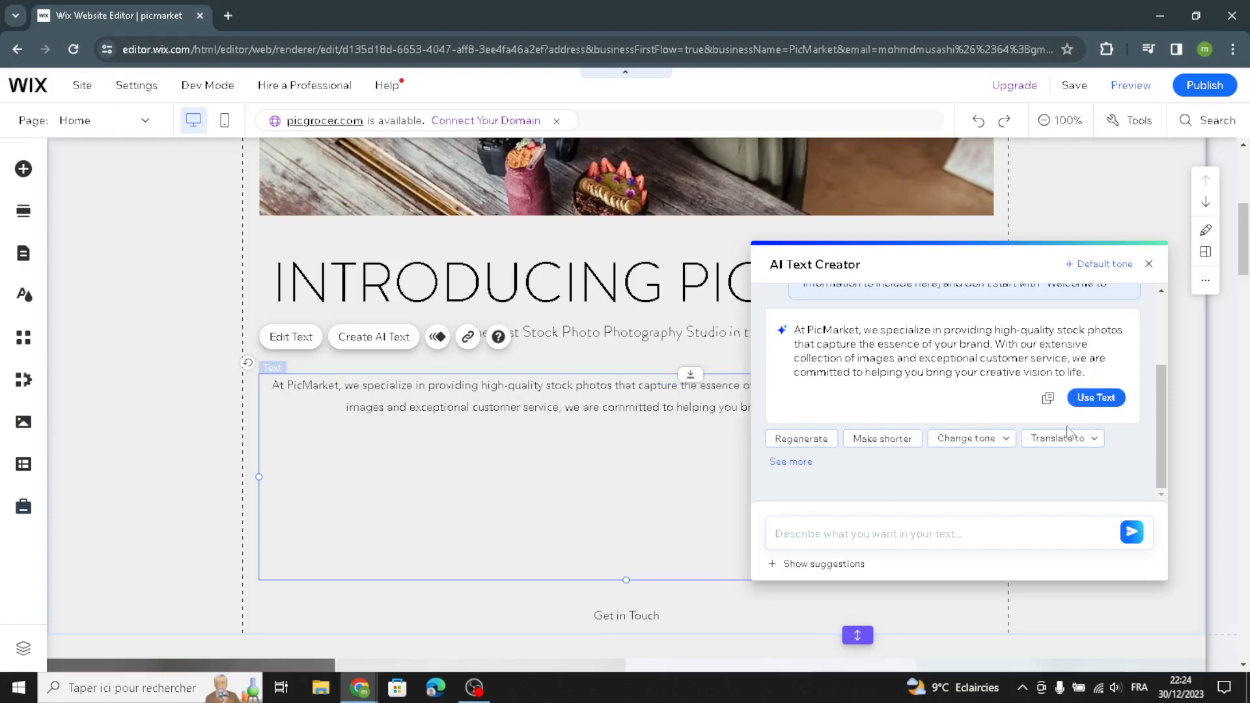
Step: Format the new description paragraph with the Heading 6 style and the Chelsea Market font
click(314, 348)
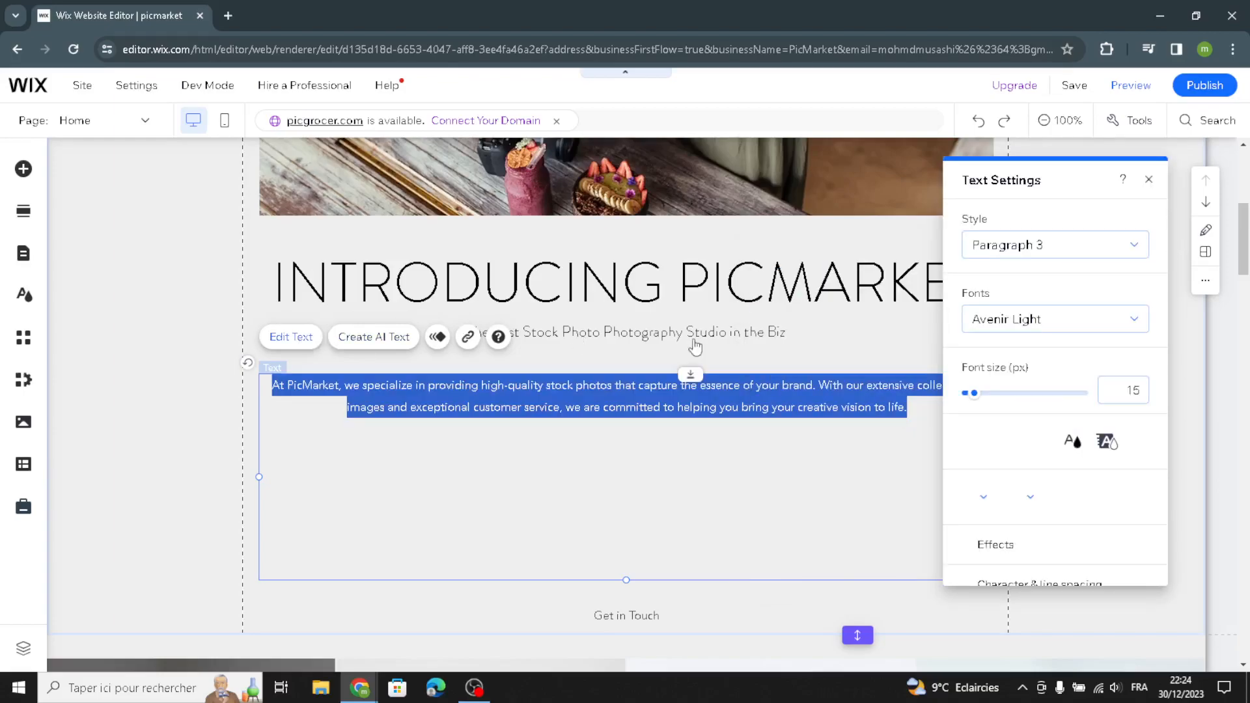
click(964, 250)
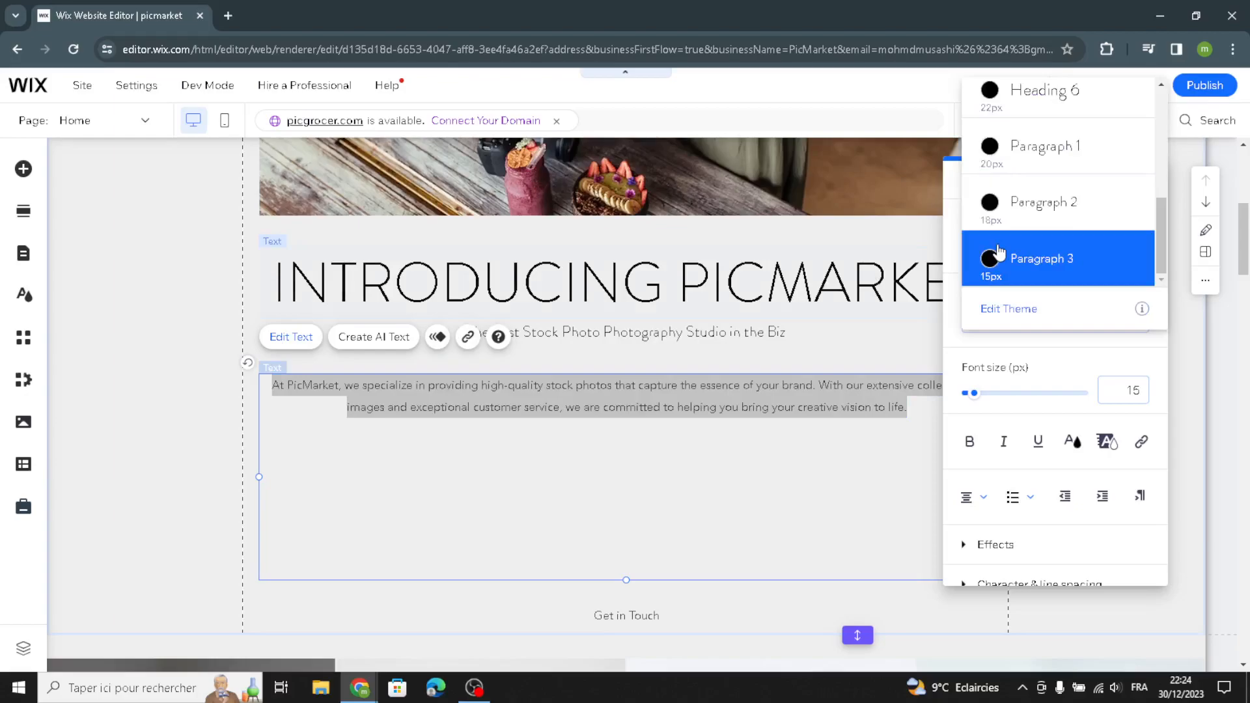
click(1042, 108)
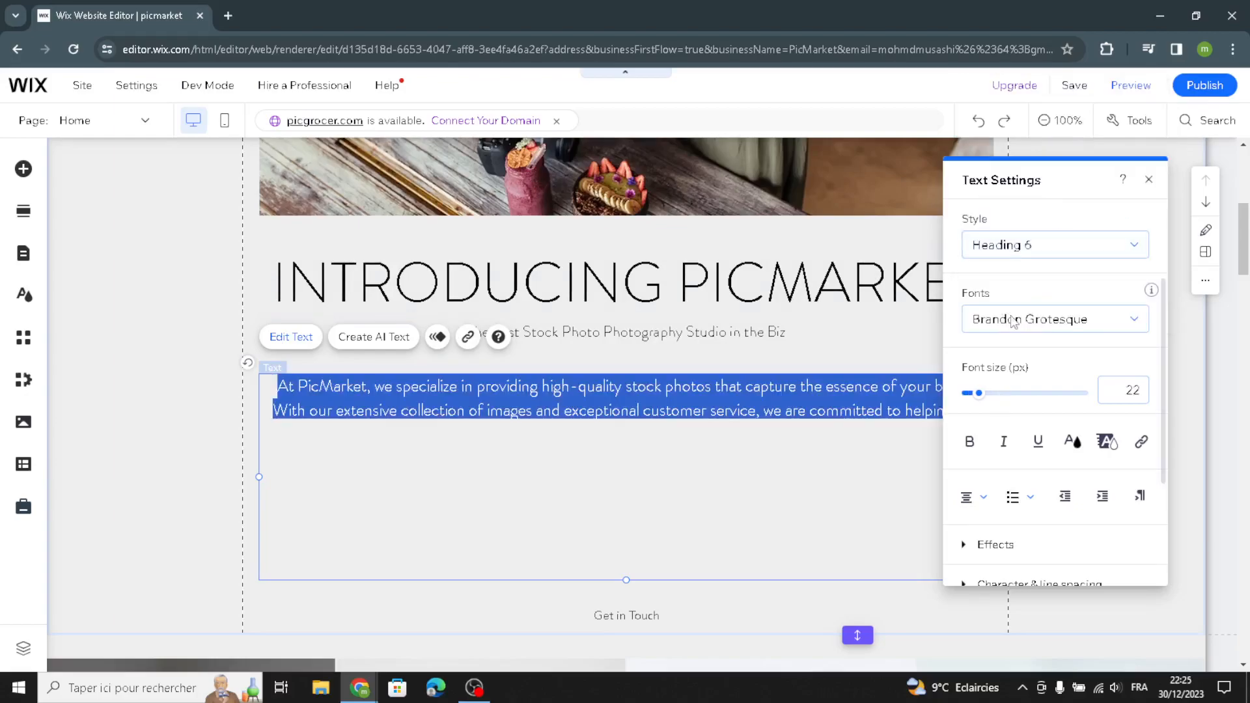
click(1013, 320)
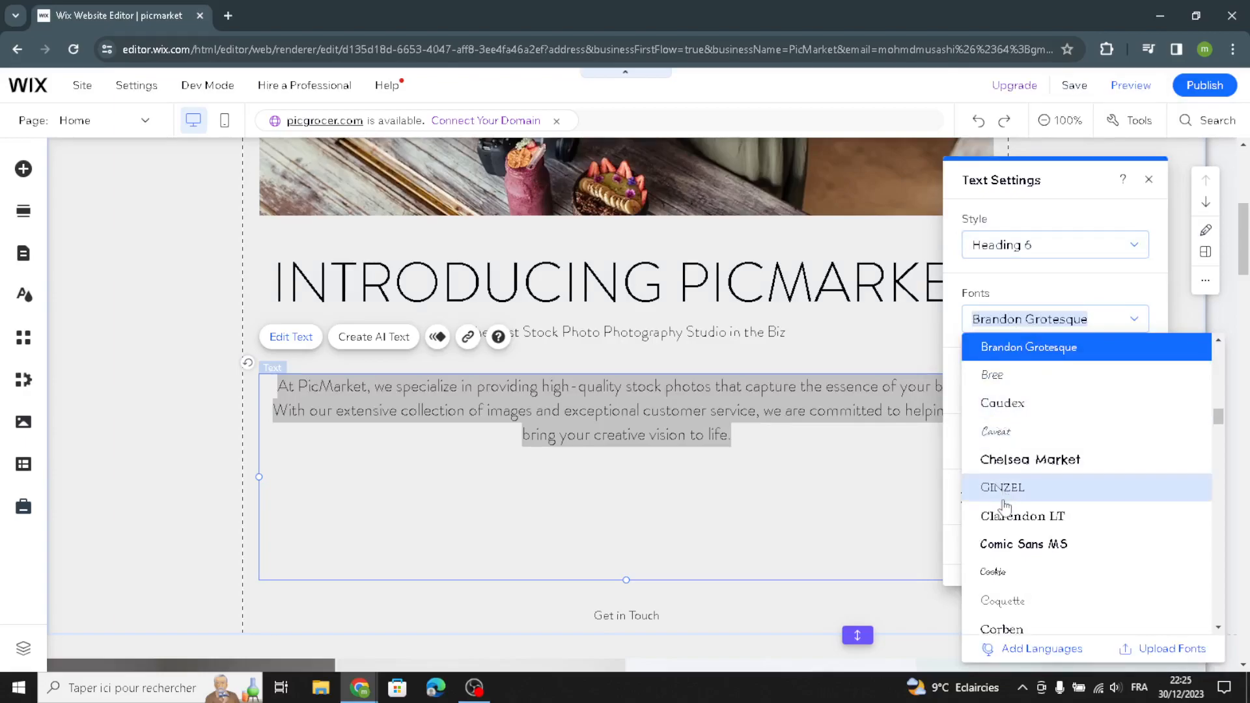
click(1010, 460)
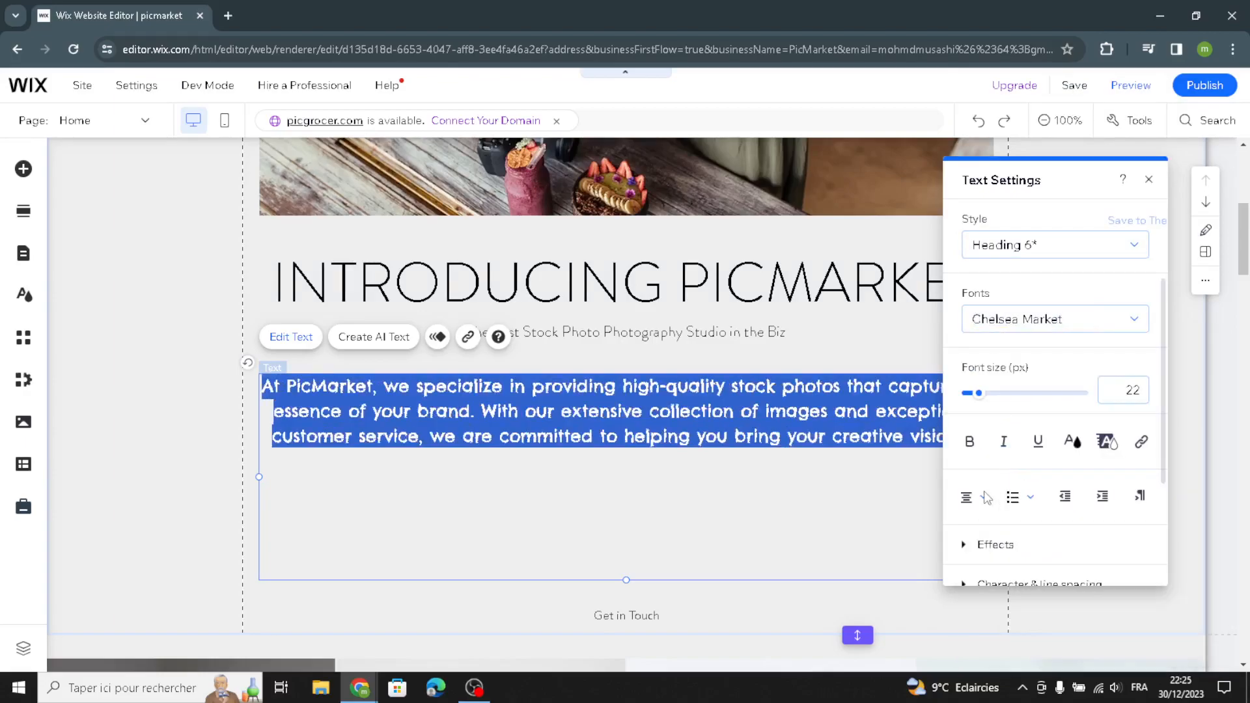
Step: Change the Welcome section's strip background to the light grey theme color #DFDFDF
click(184, 464)
scroll(183, 391, down, 2)
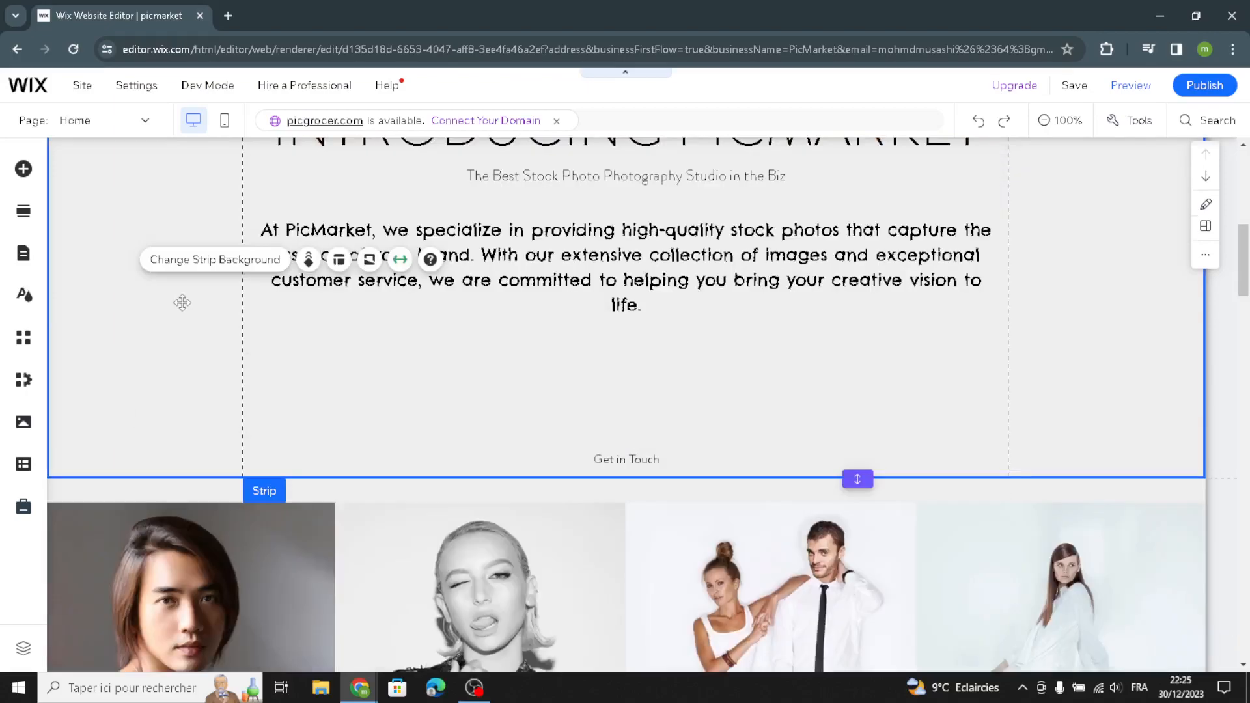
click(192, 261)
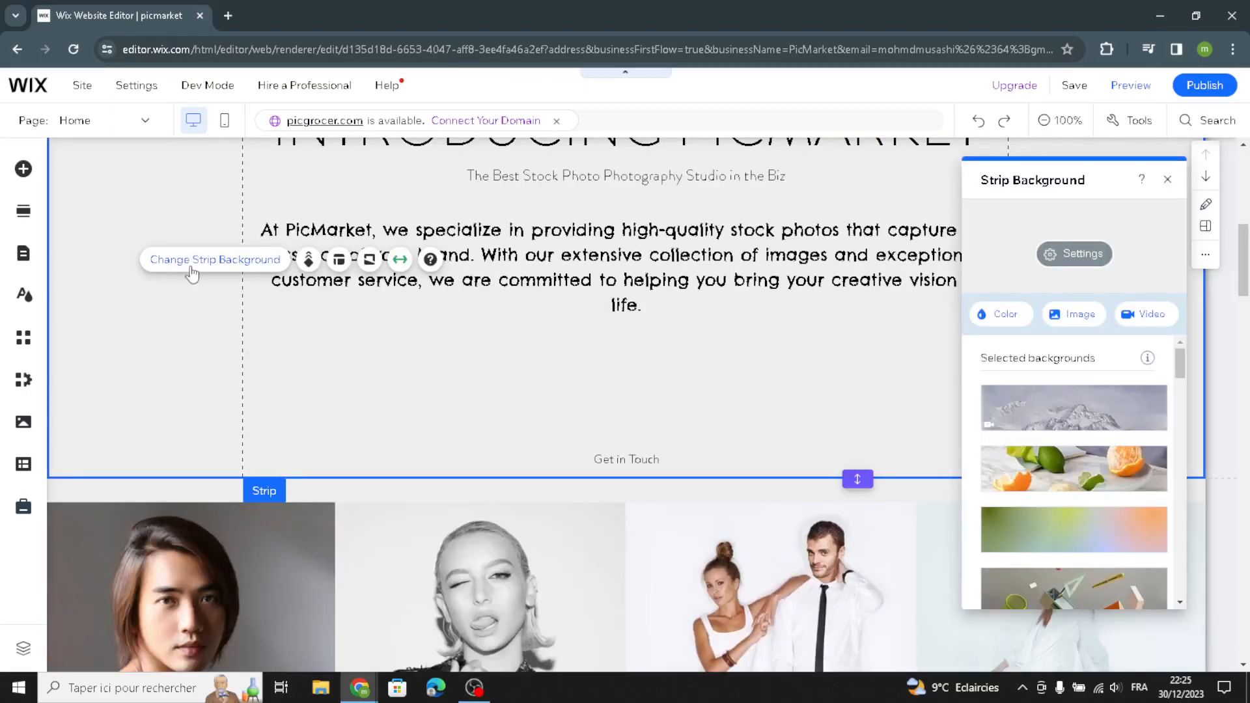
click(1006, 317)
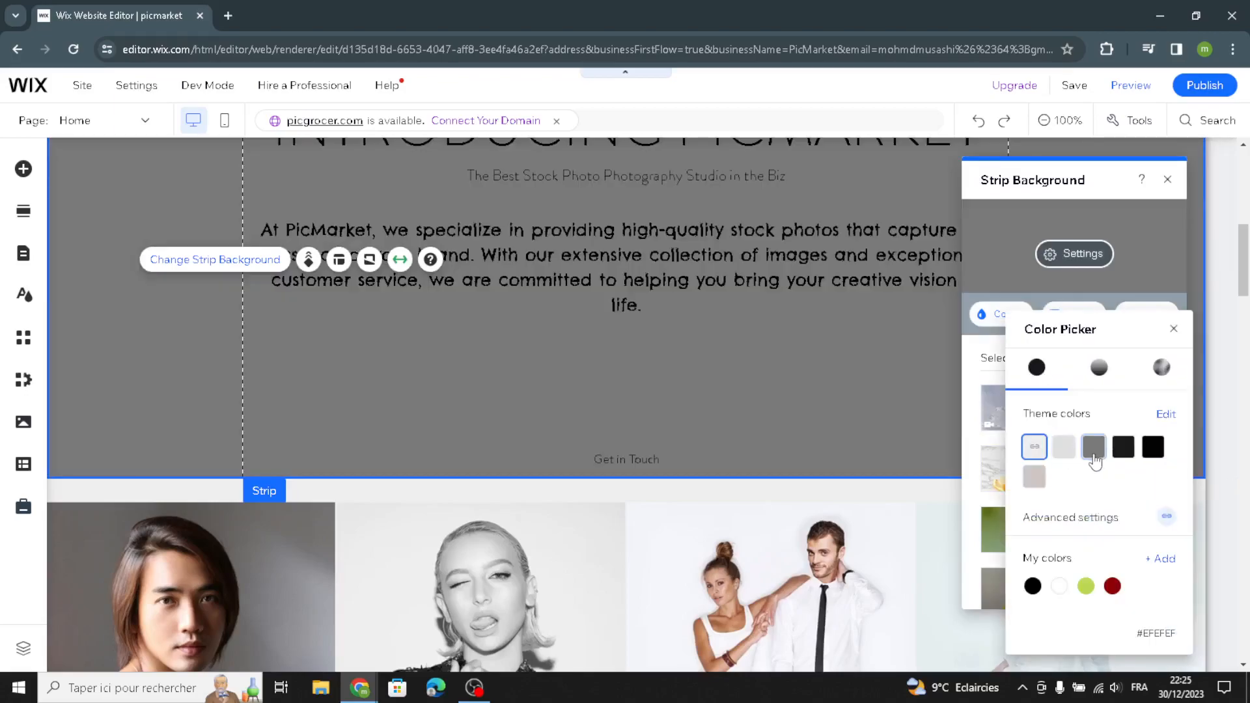
click(1071, 448)
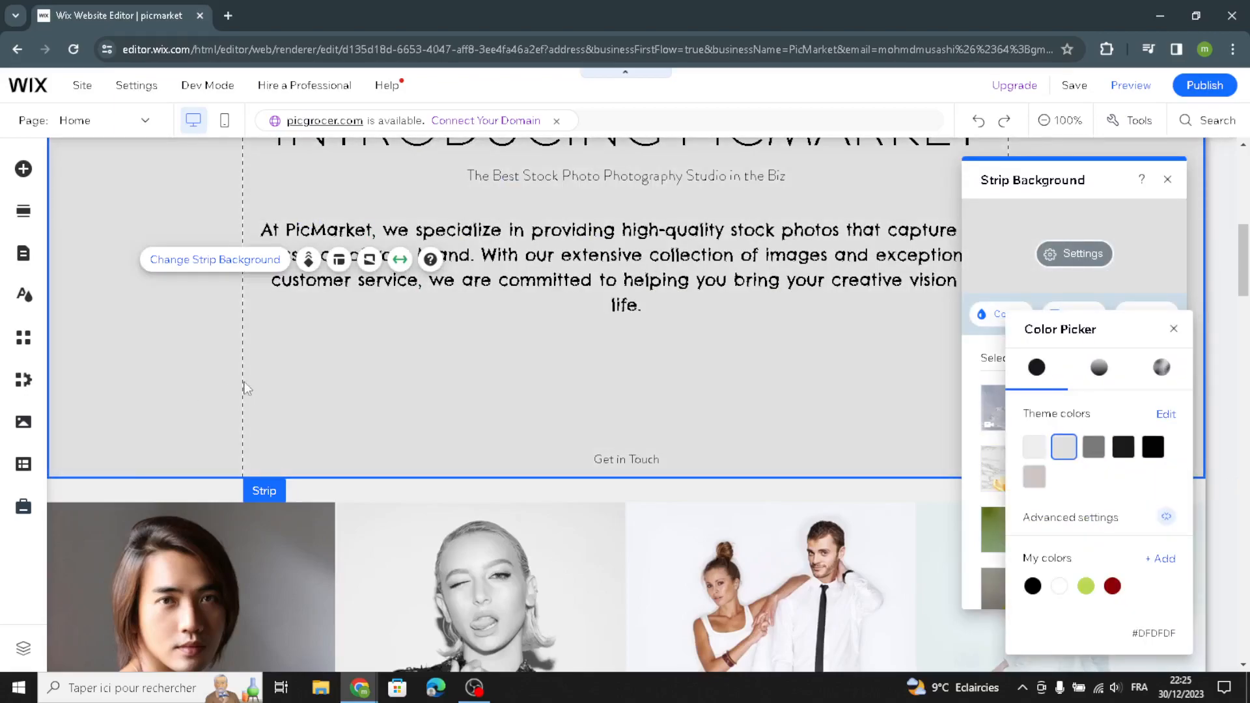
click(1168, 181)
click(1167, 179)
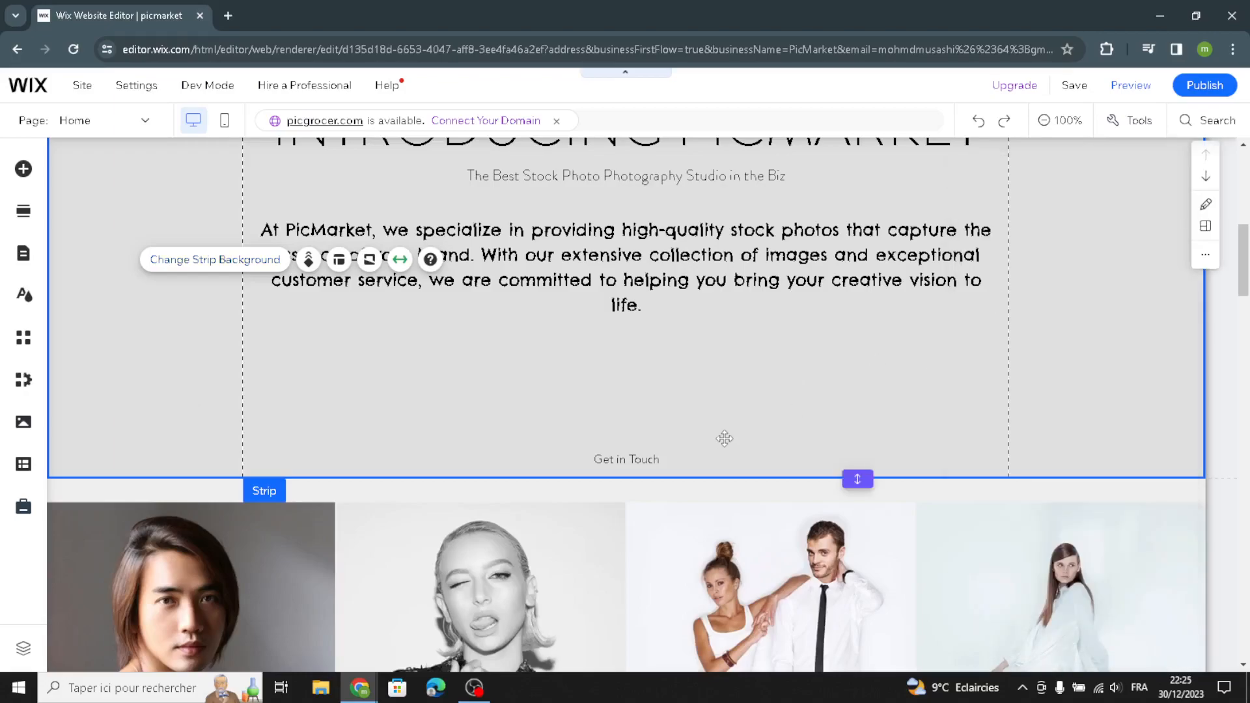
Step: Open the media manager of the homepage's Wix Pro Gallery and start adding a new image
scroll(709, 420, down, 2)
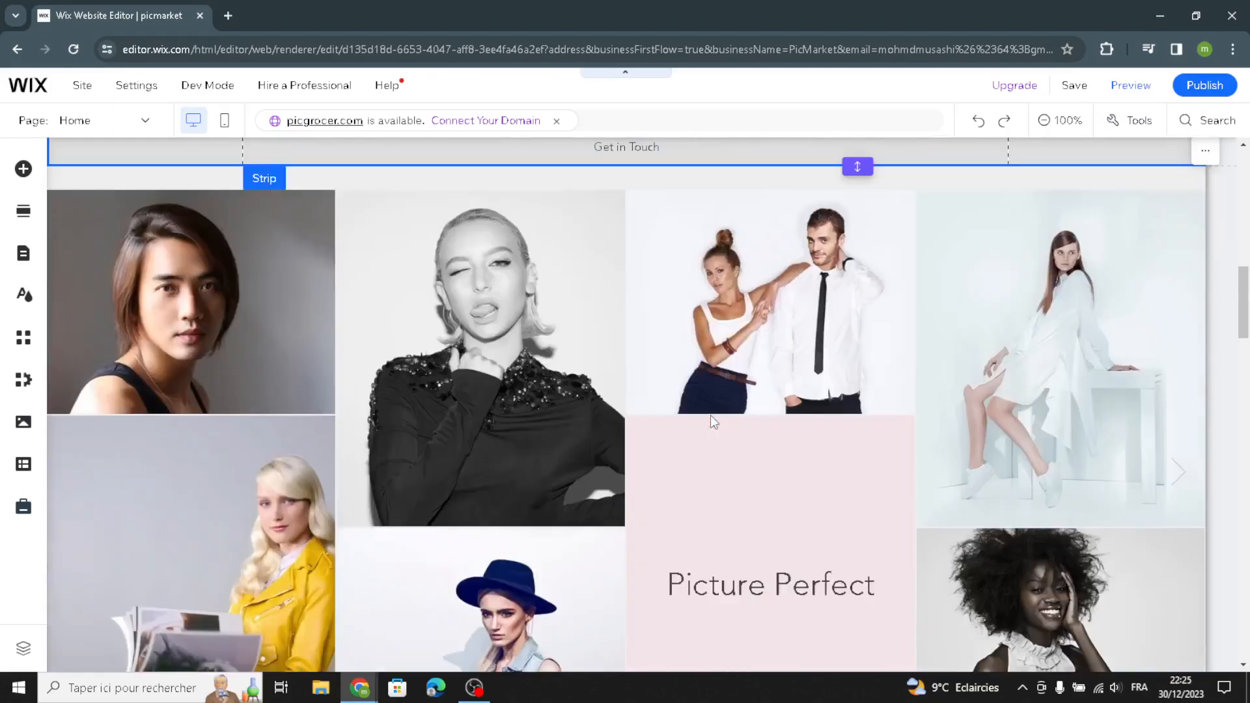
click(738, 455)
scroll(738, 454, down, 3)
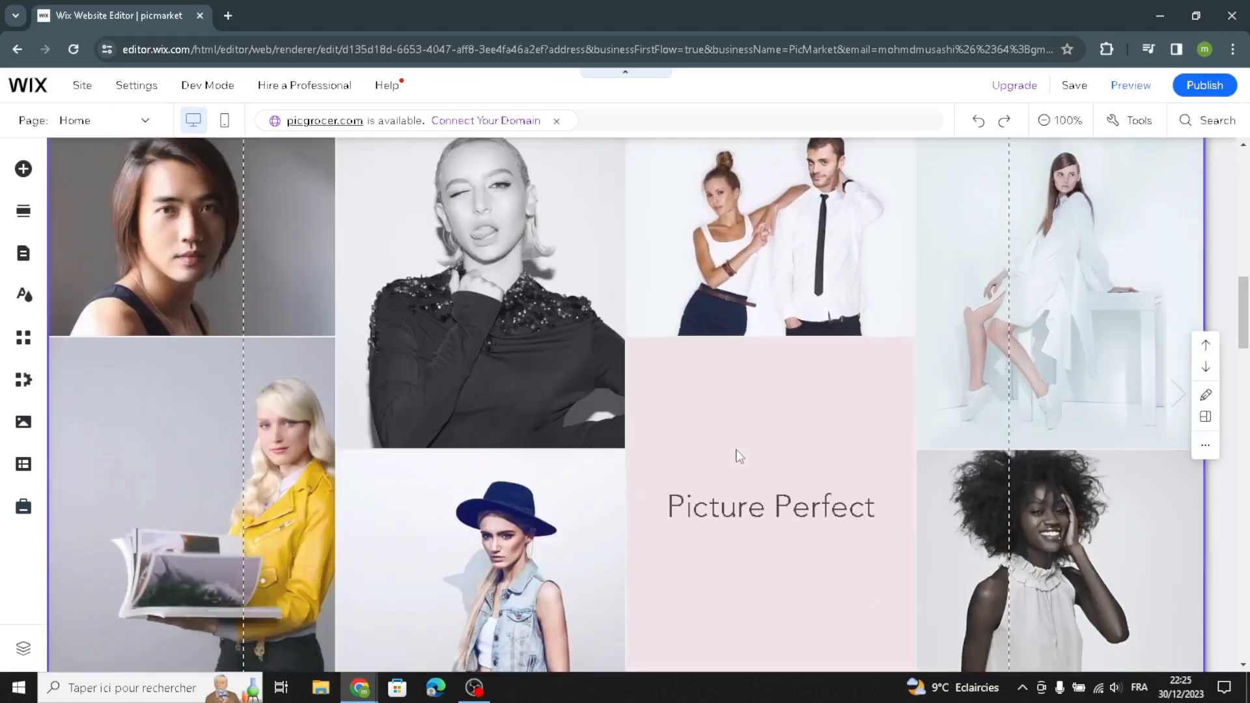
scroll(729, 475, up, 5)
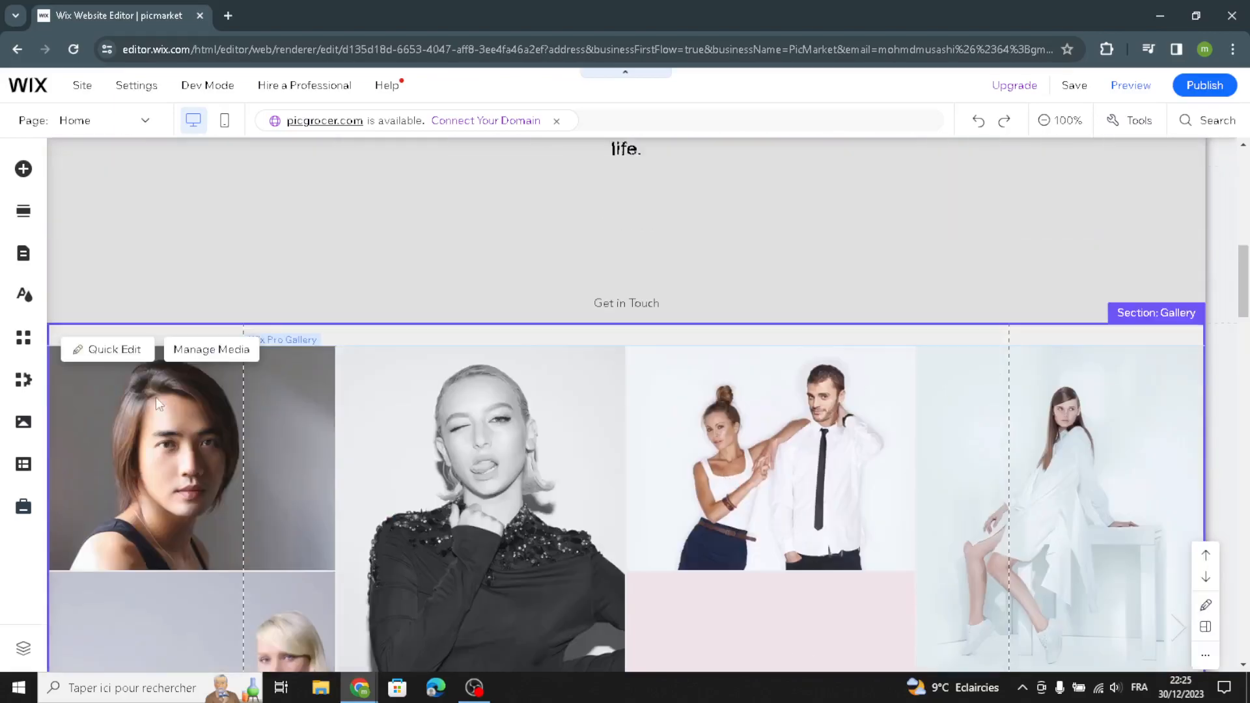
click(190, 347)
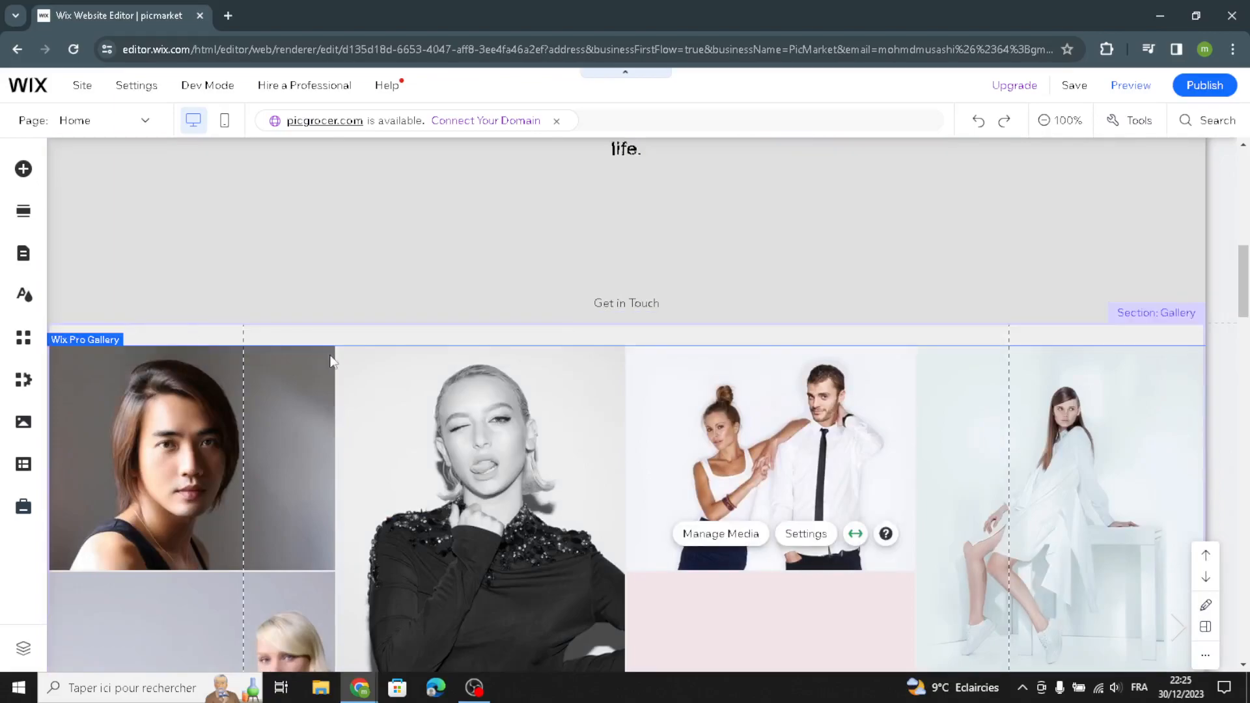
double_click(622, 344)
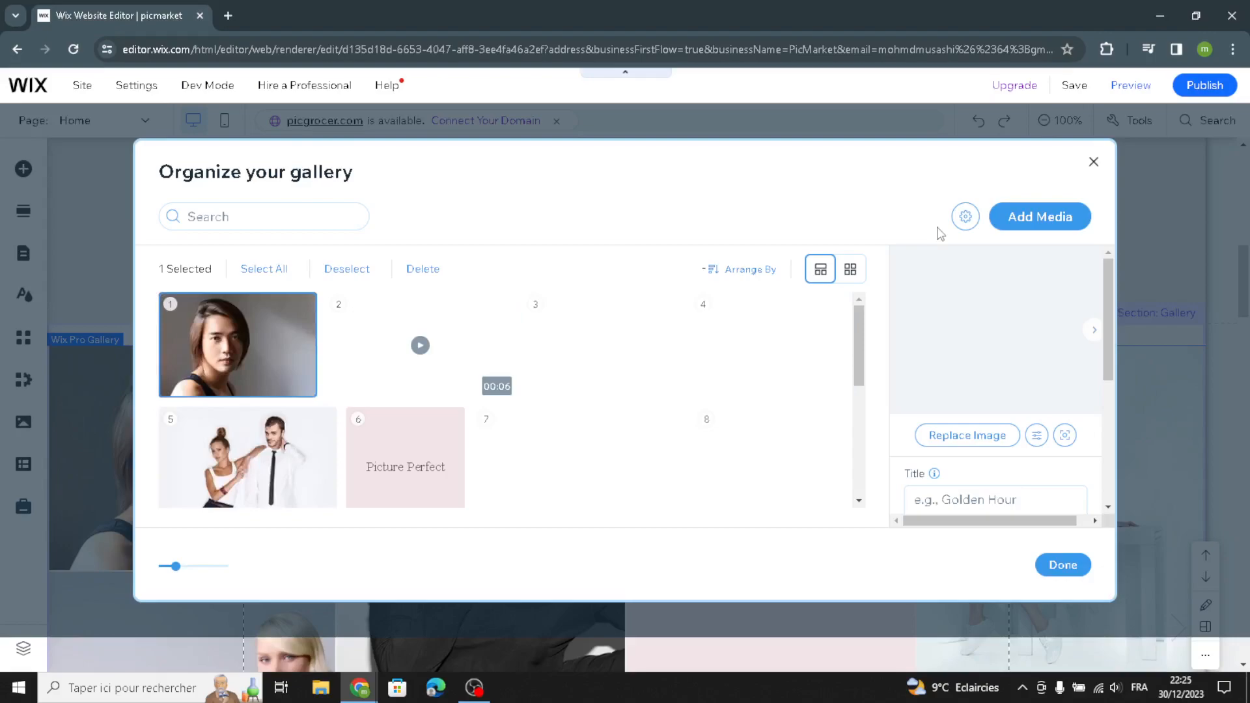
click(1011, 225)
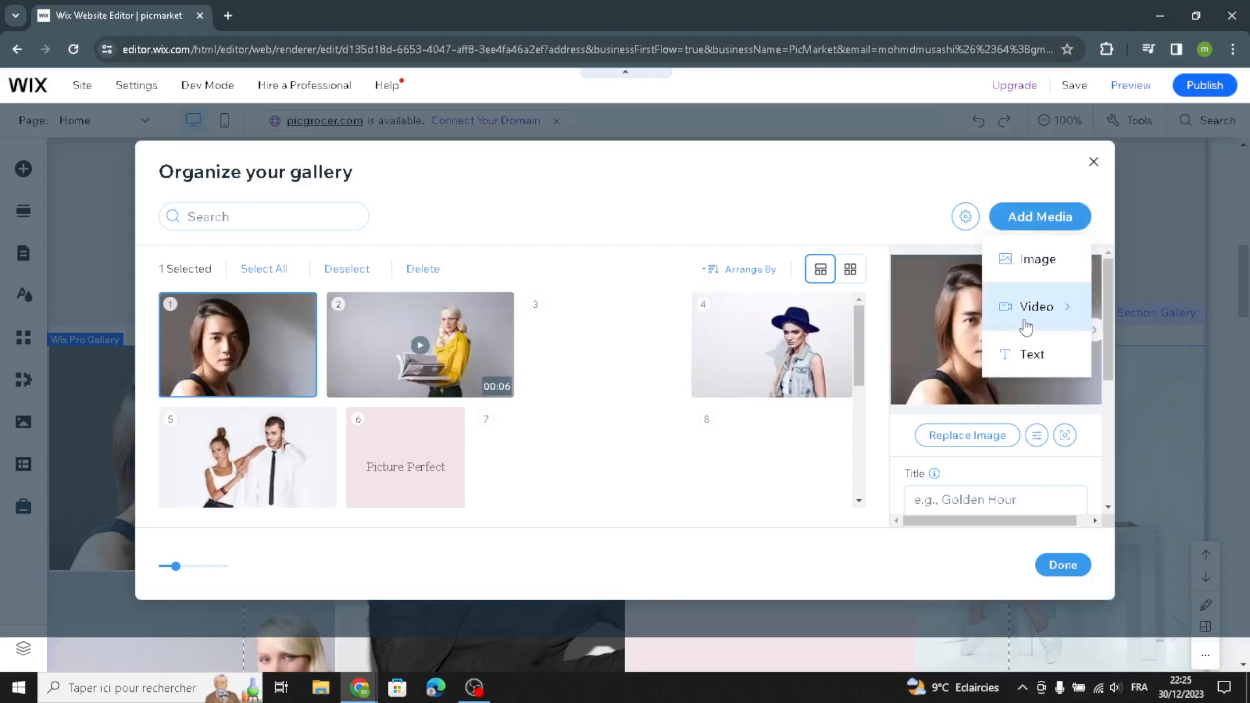
click(1034, 261)
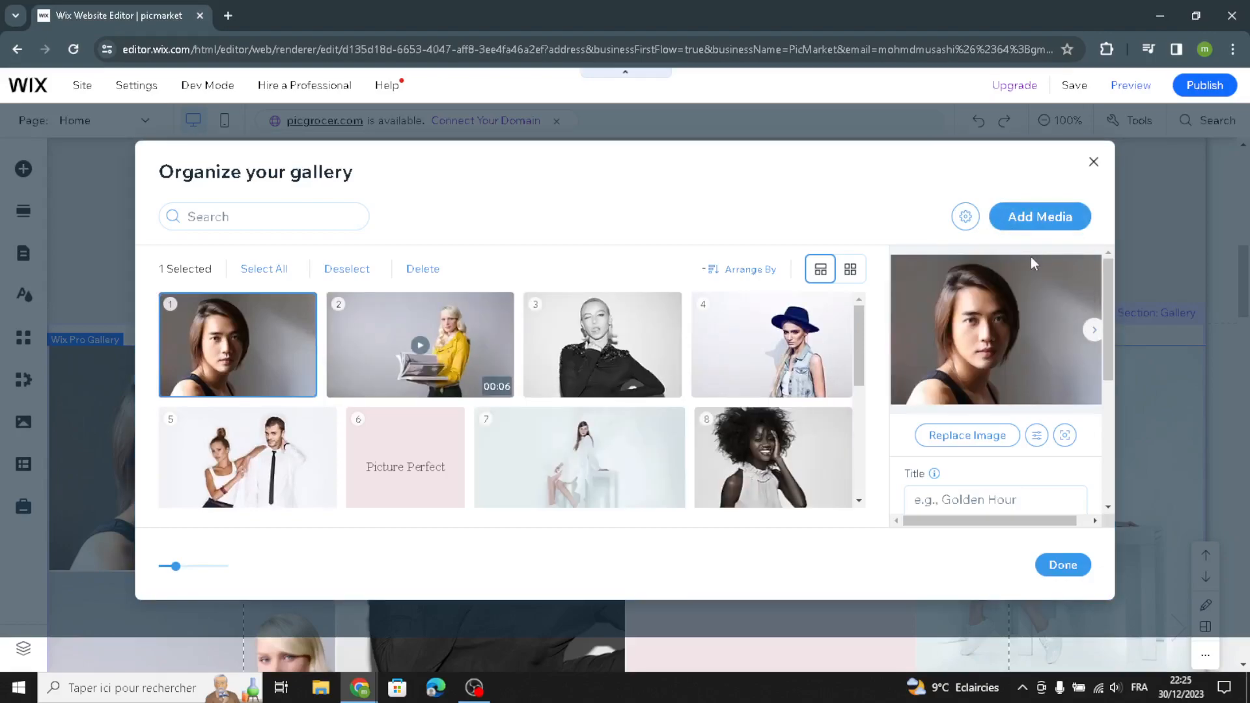
mouse_move(788, 307)
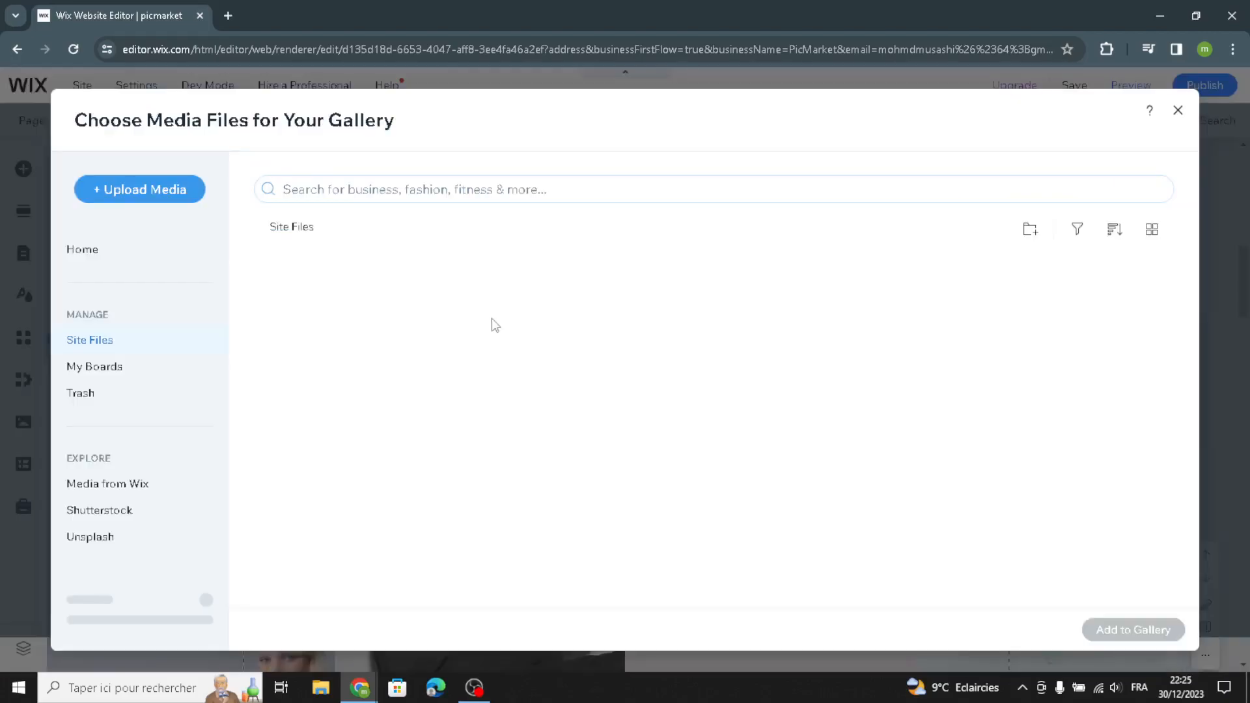
Step: Search the media library for "stock photos"
click(382, 192)
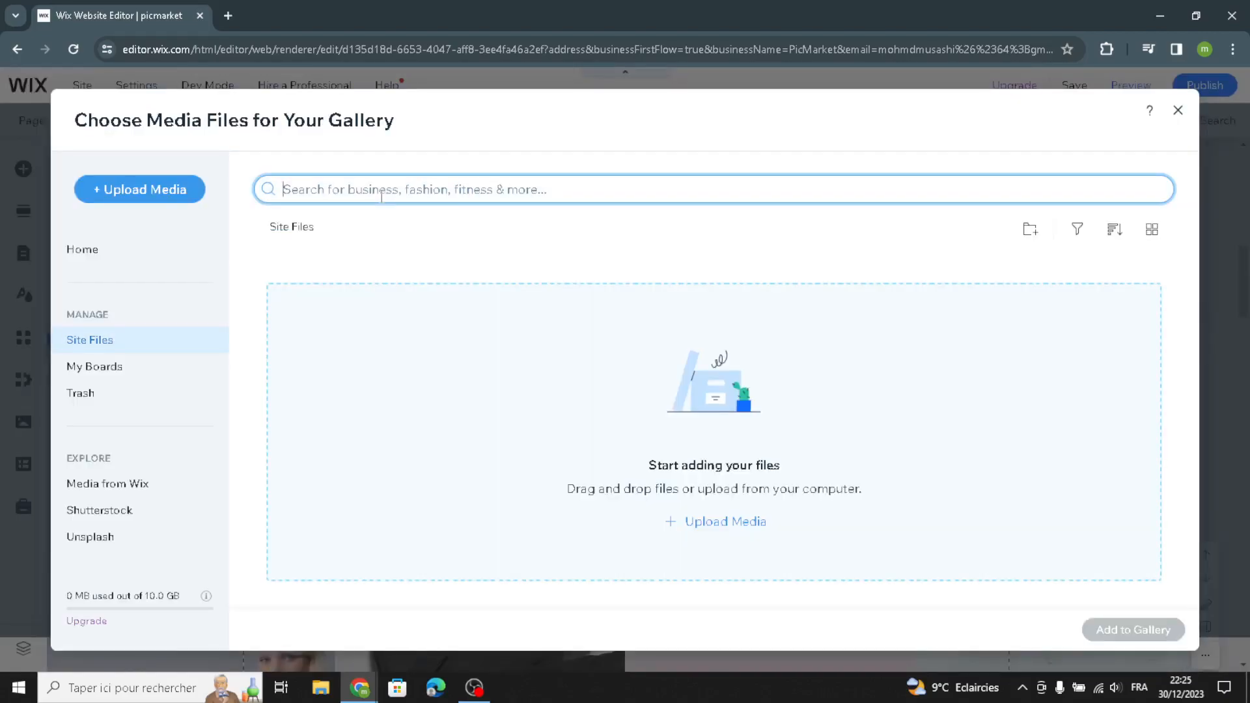
text(st)
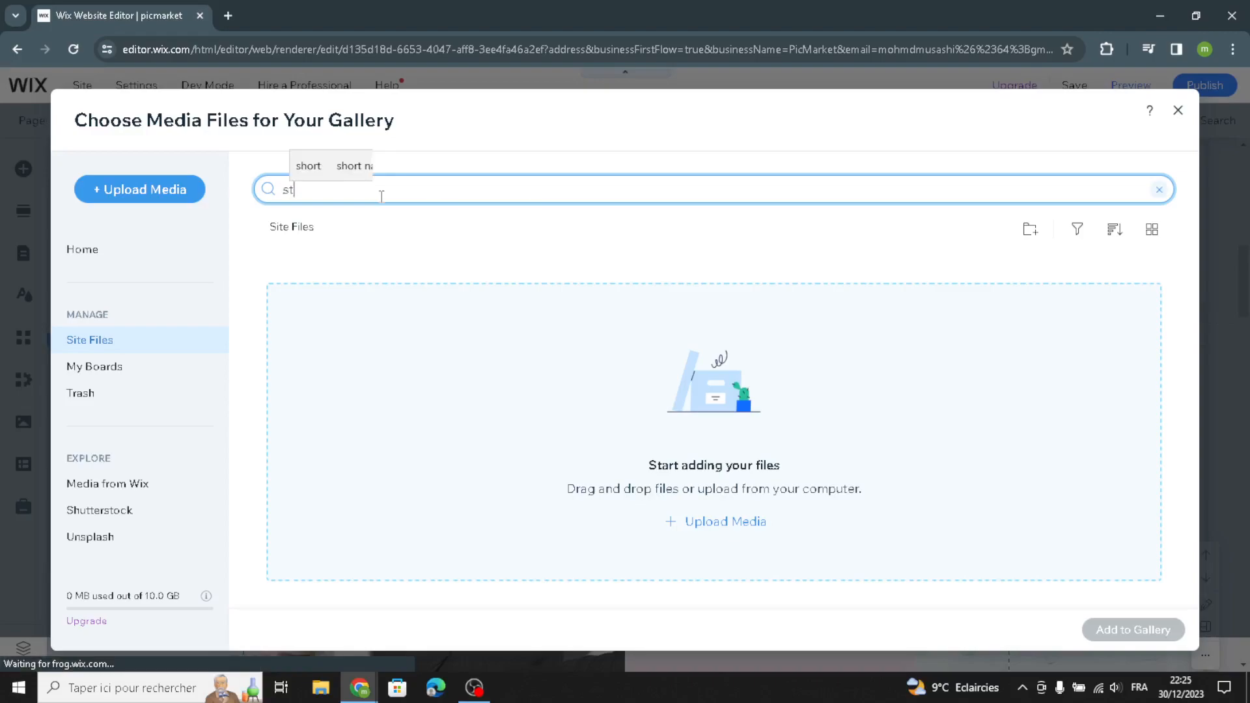
text(ock )
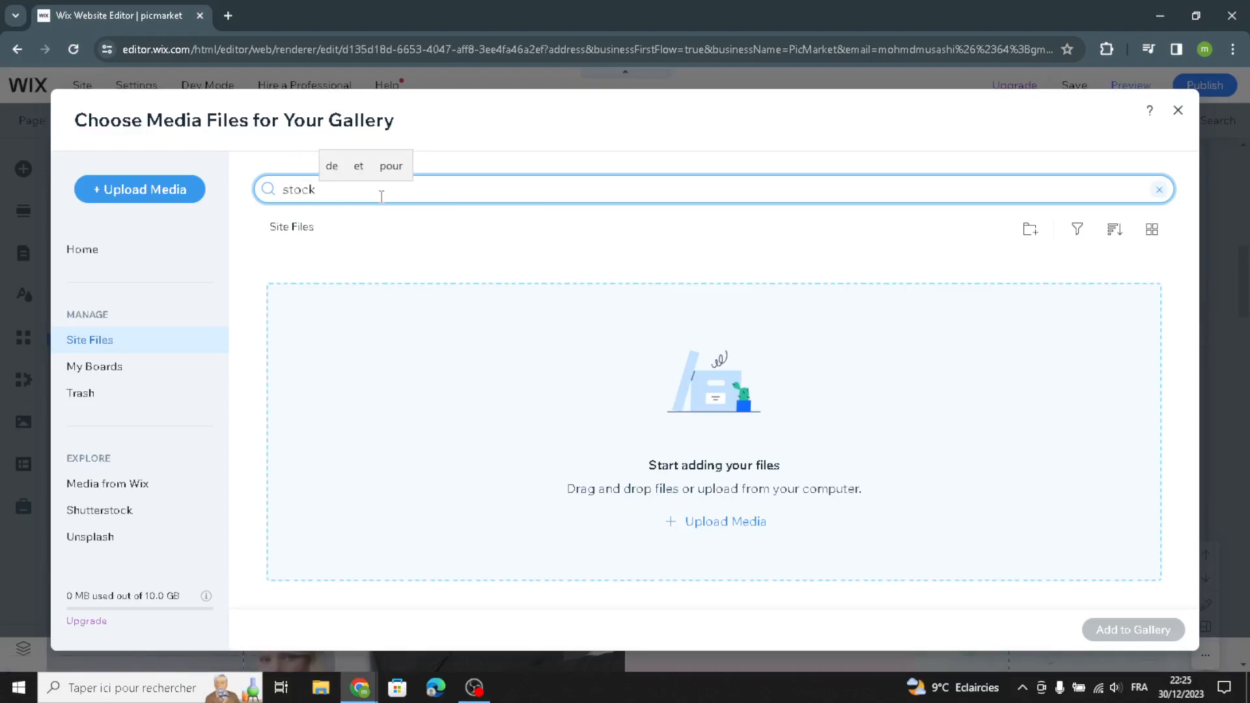
text(photos)
key(Return)
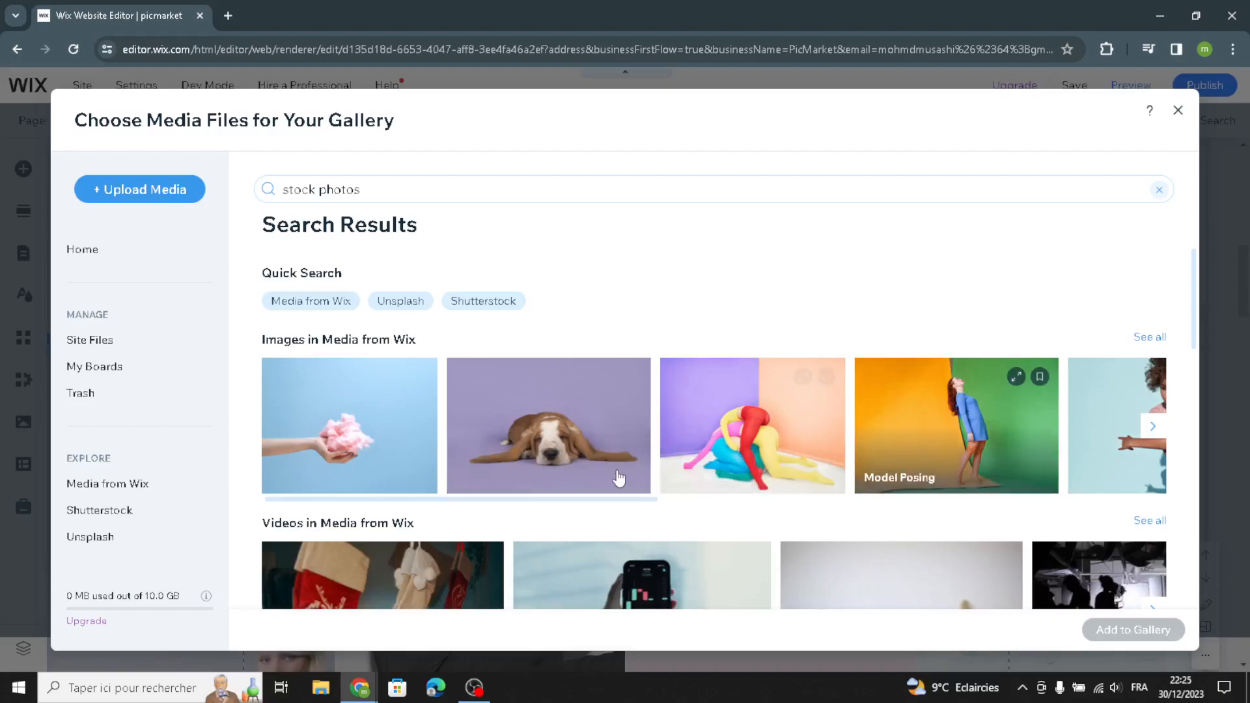
Step: Add the Media from Wix image of the dog lying on a purple background to the gallery and finish organizing it
scroll(693, 449, down, 2)
click(551, 286)
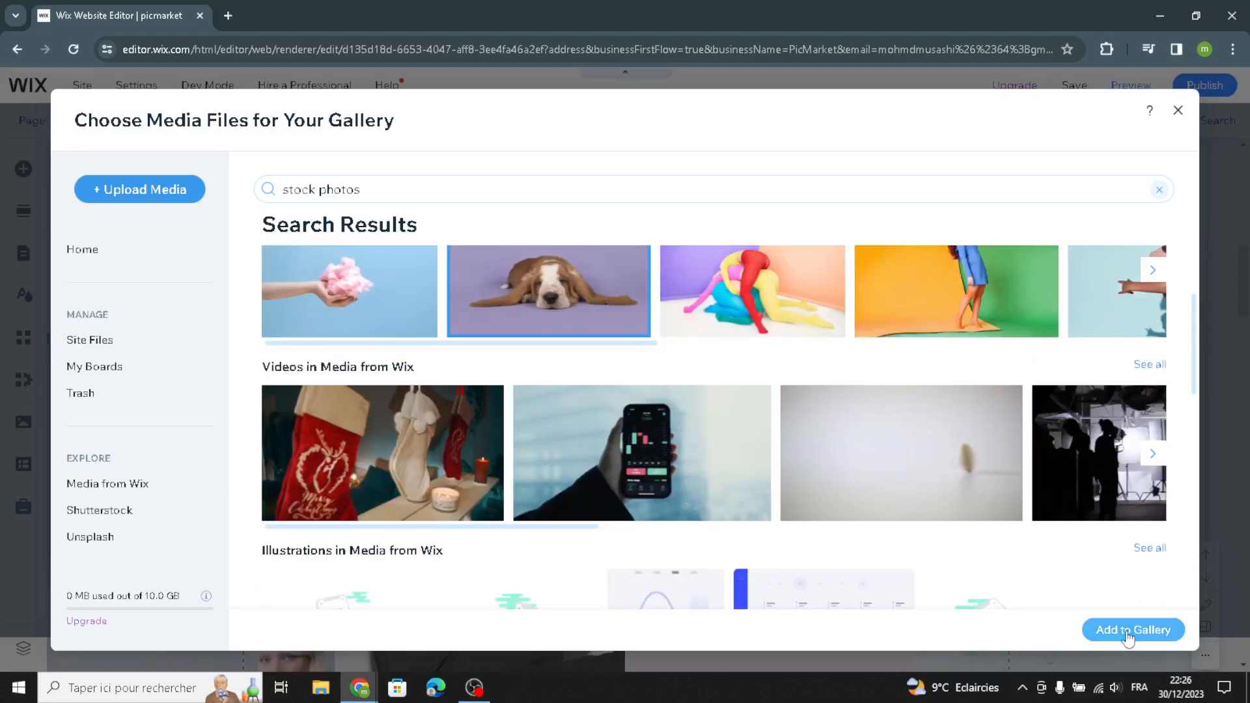
click(1129, 632)
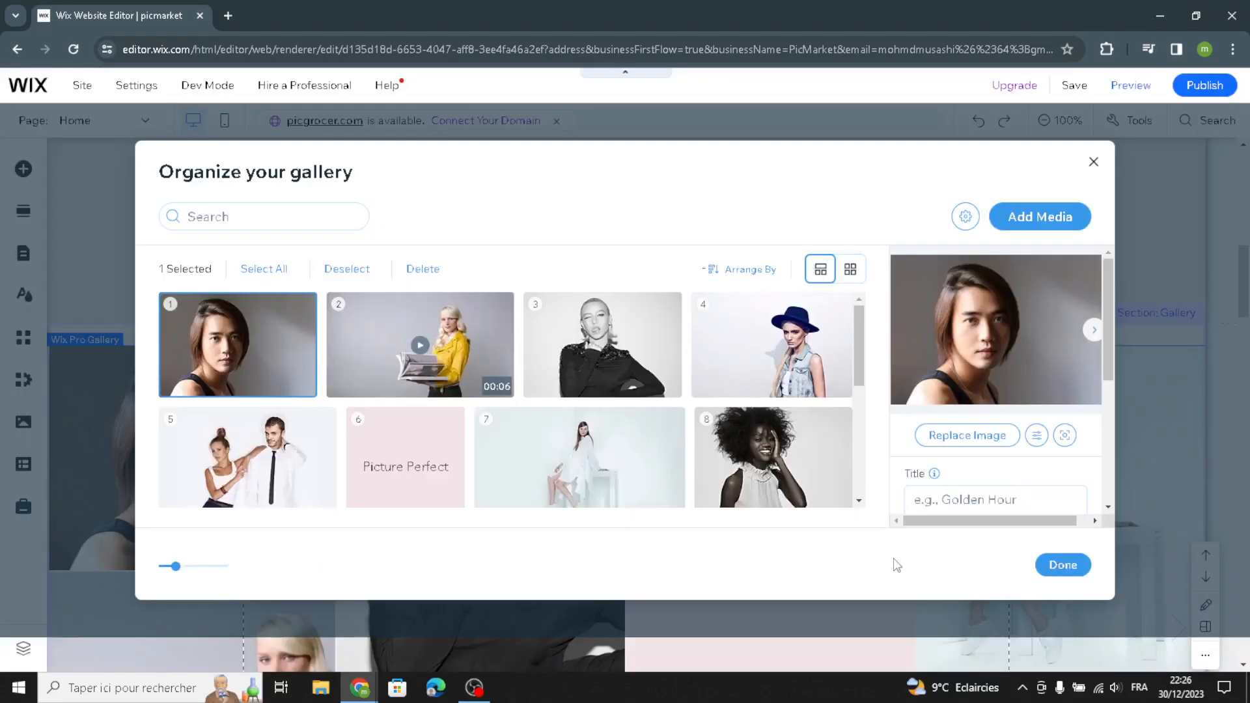
click(1061, 565)
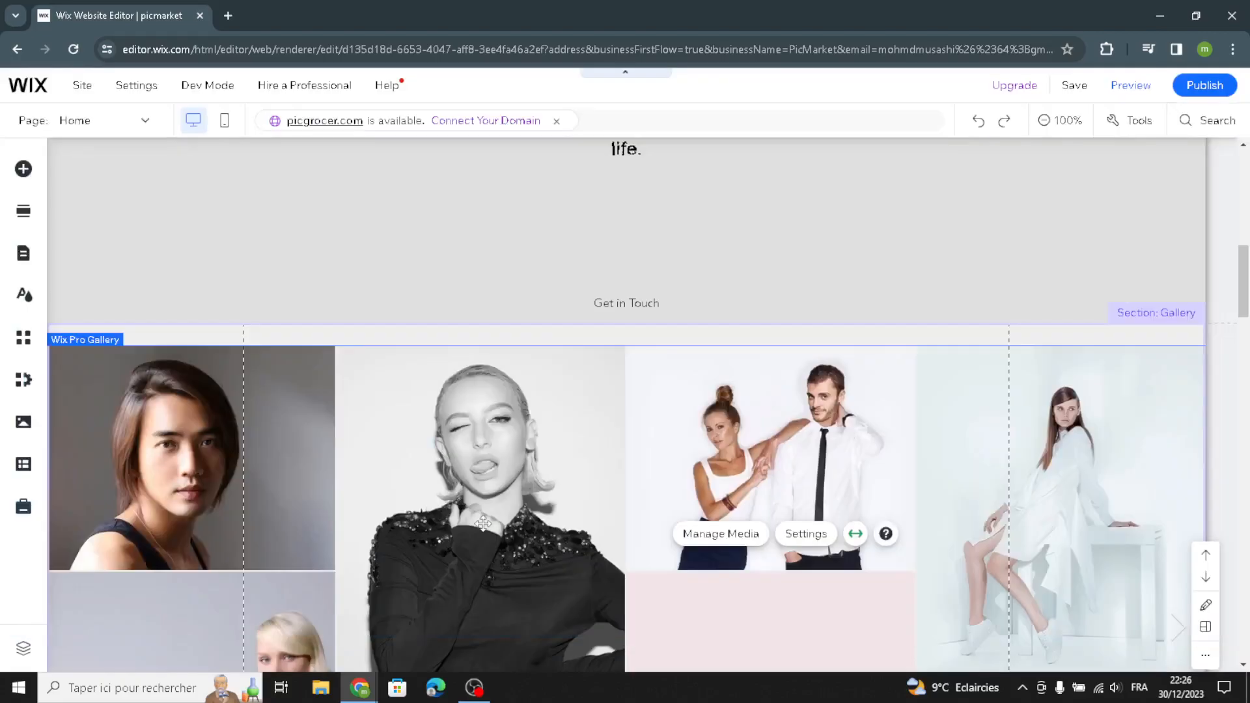
Step: Replace the paragraph under "Capturing Life's Greatest Moments" with AI-generated text based on the suggested Welcome section prompt
scroll(483, 526, down, 1)
scroll(483, 526, down, 8)
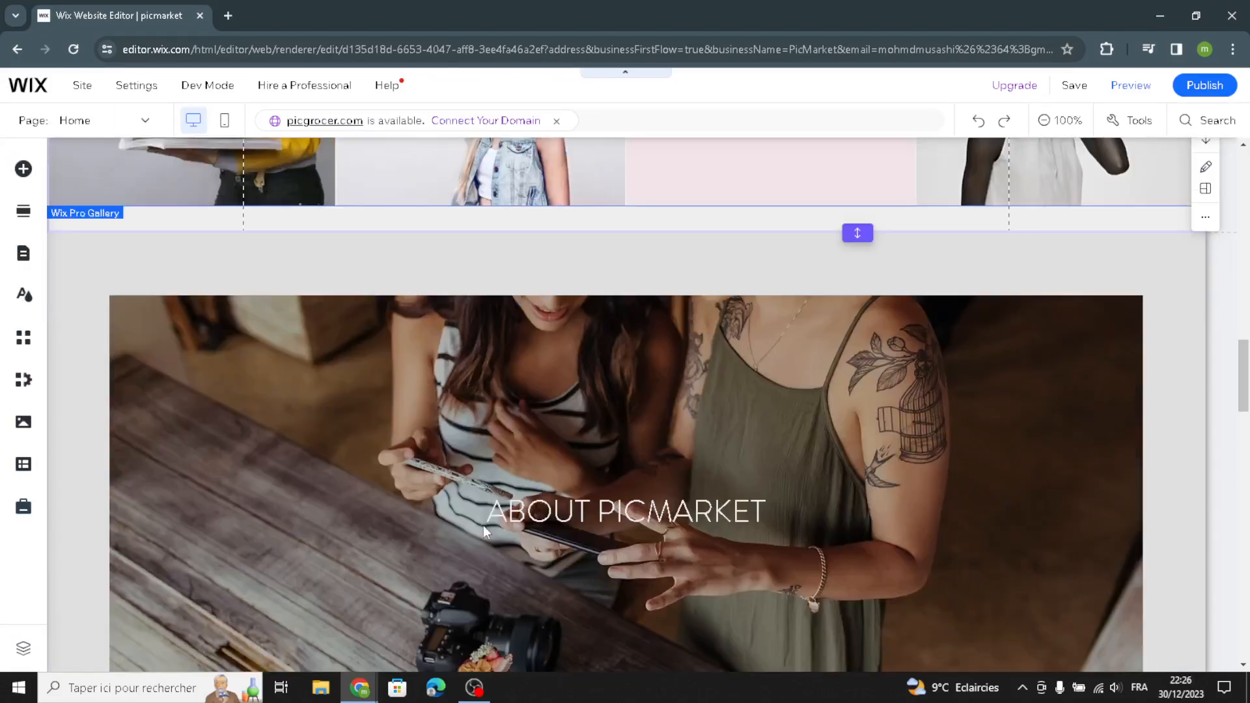
scroll(483, 526, down, 1)
scroll(483, 527, down, 1)
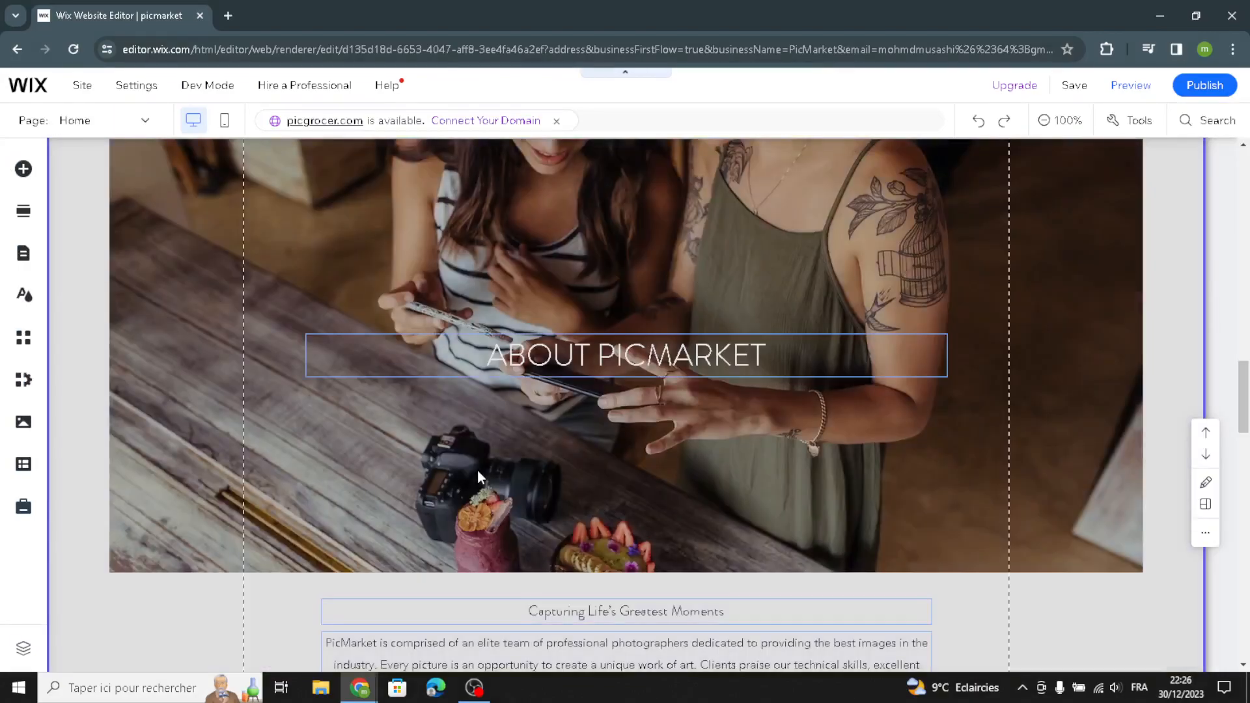
scroll(478, 470, up, 2)
scroll(478, 470, down, 3)
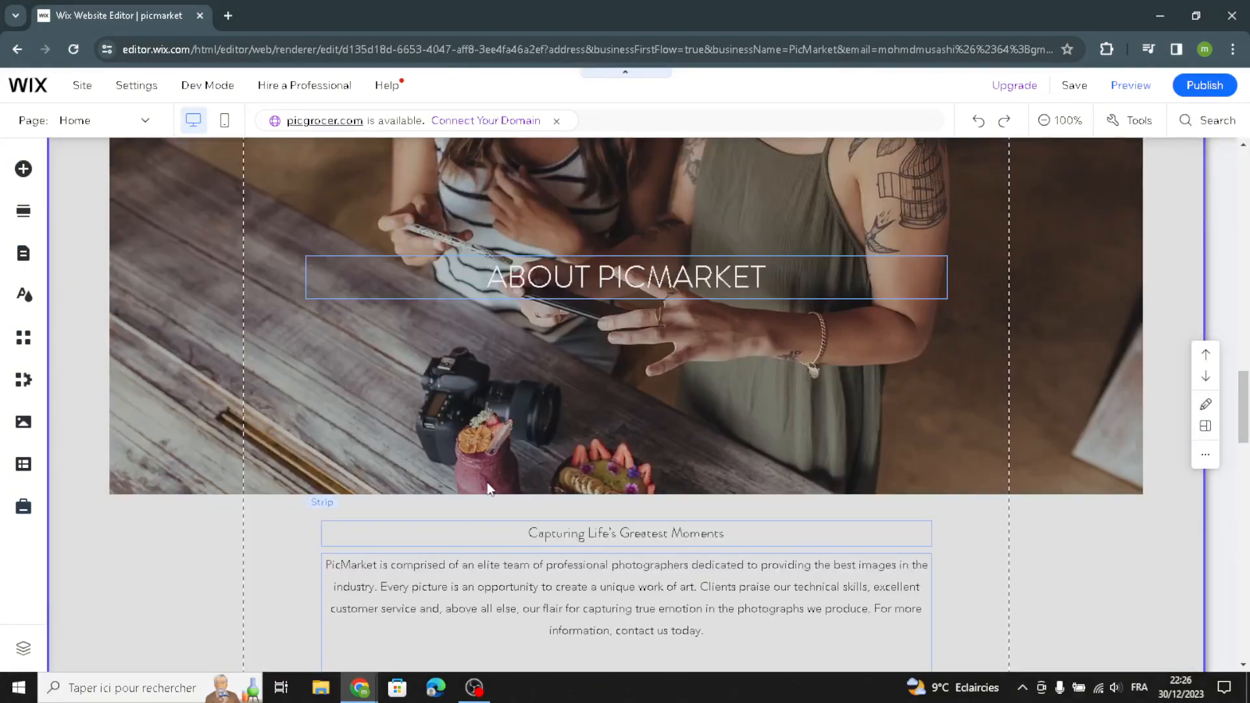
scroll(525, 461, down, 2)
click(525, 461)
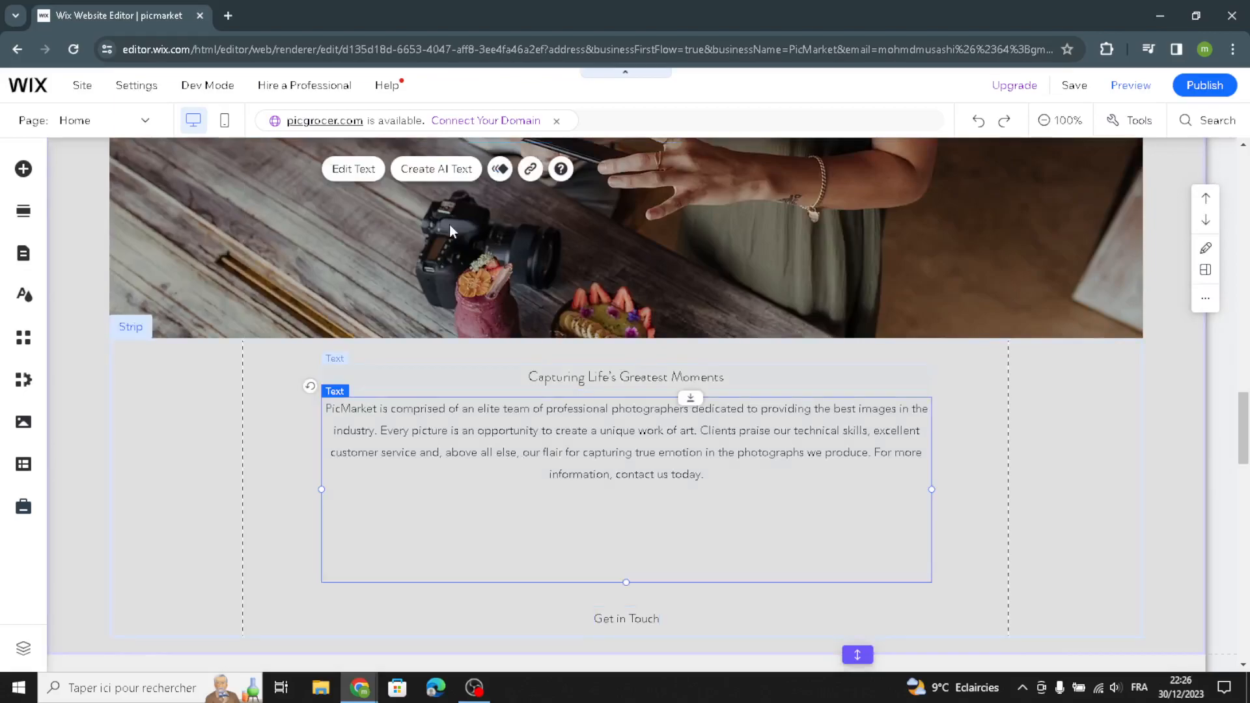
click(446, 180)
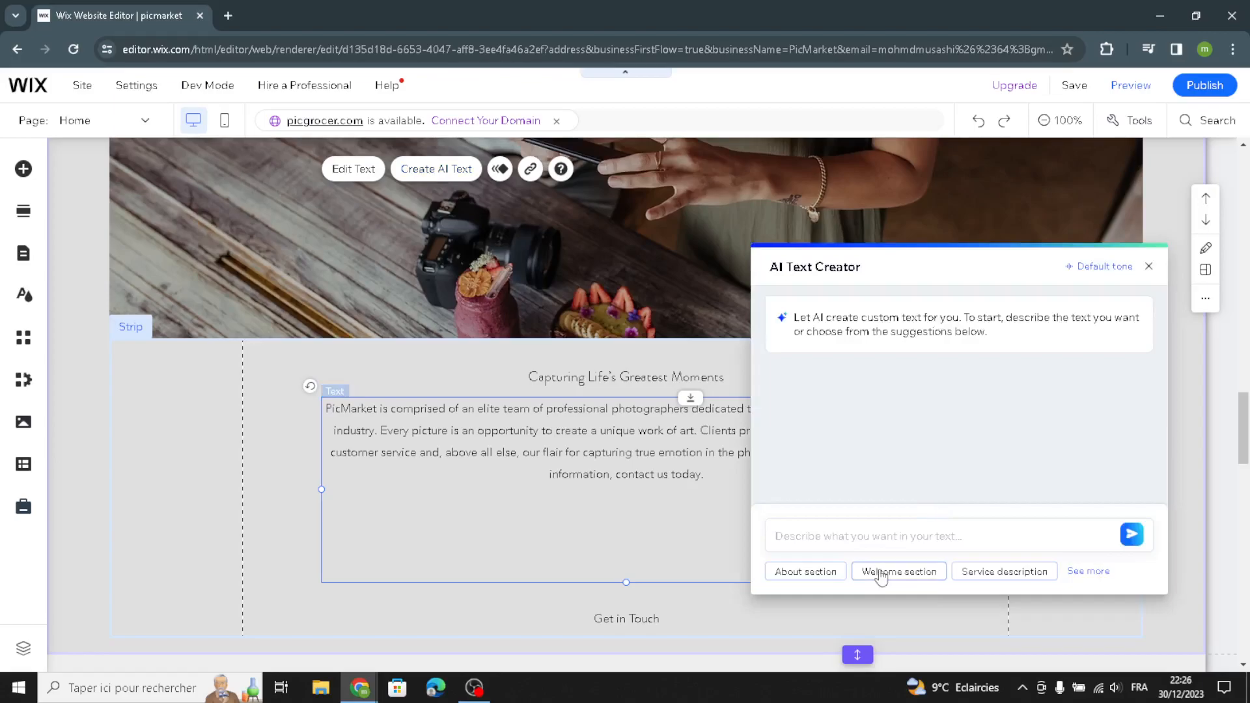
click(881, 576)
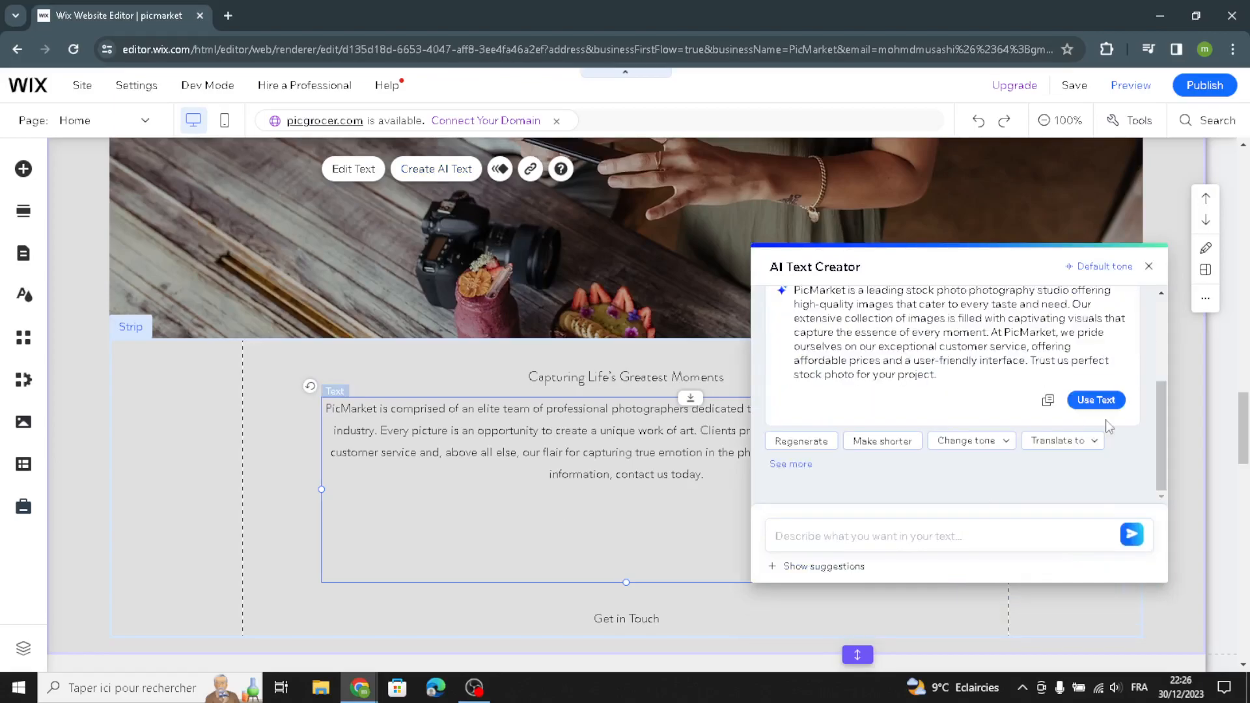
click(1095, 399)
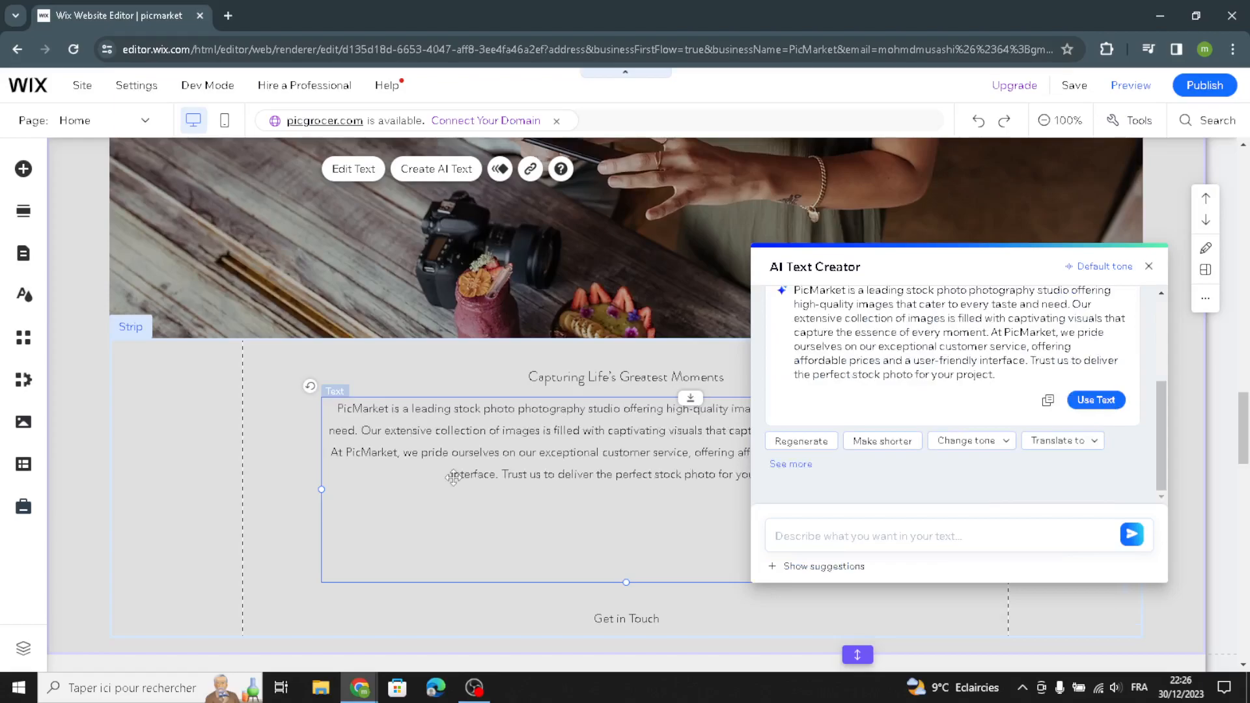
click(145, 482)
Step: Examine the Our Services section with its photography service cards and booking options
scroll(514, 499, down, 2)
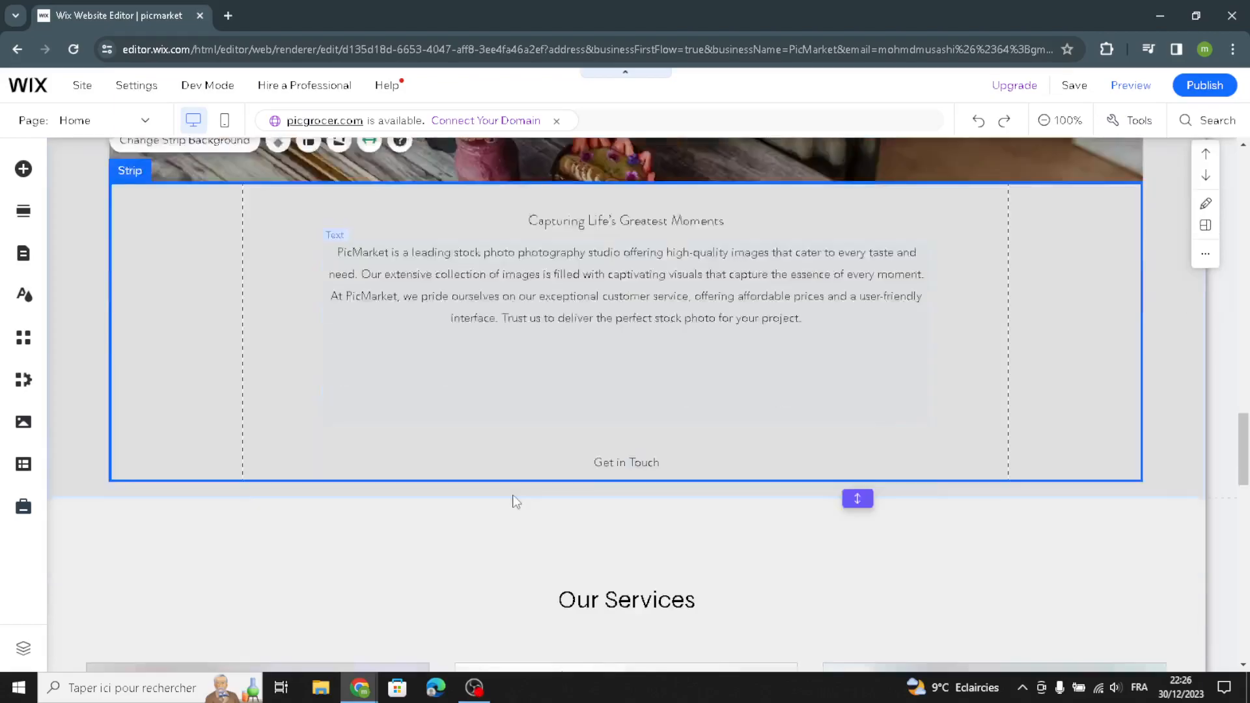
scroll(514, 499, down, 2)
scroll(515, 498, down, 4)
scroll(515, 498, up, 4)
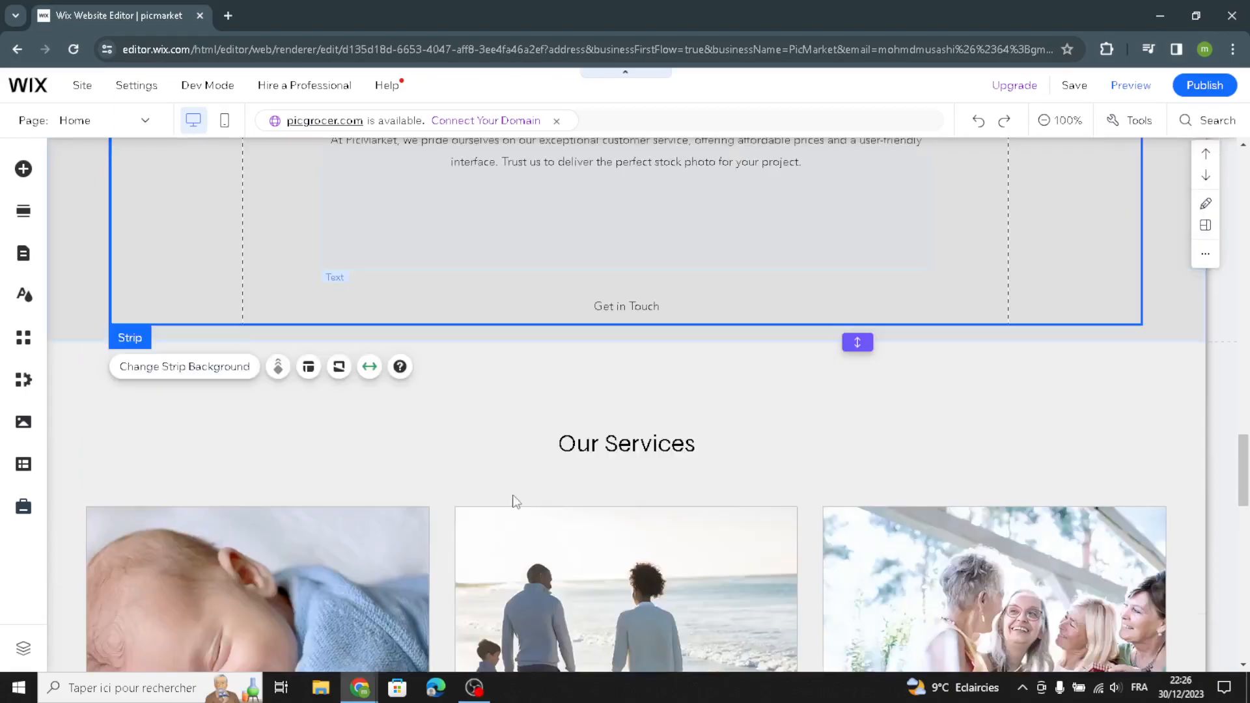
click(538, 466)
scroll(551, 480, down, 2)
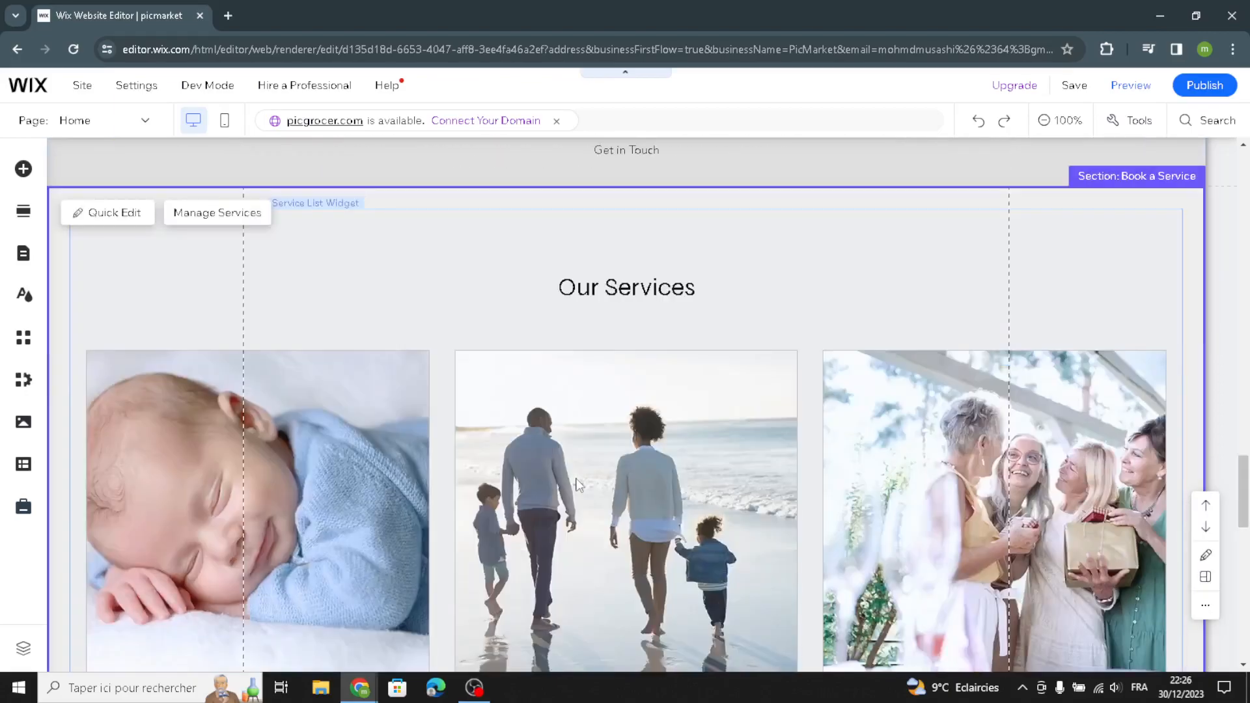
scroll(573, 488, down, 4)
scroll(502, 550, up, 2)
scroll(564, 491, up, 2)
scroll(562, 494, down, 7)
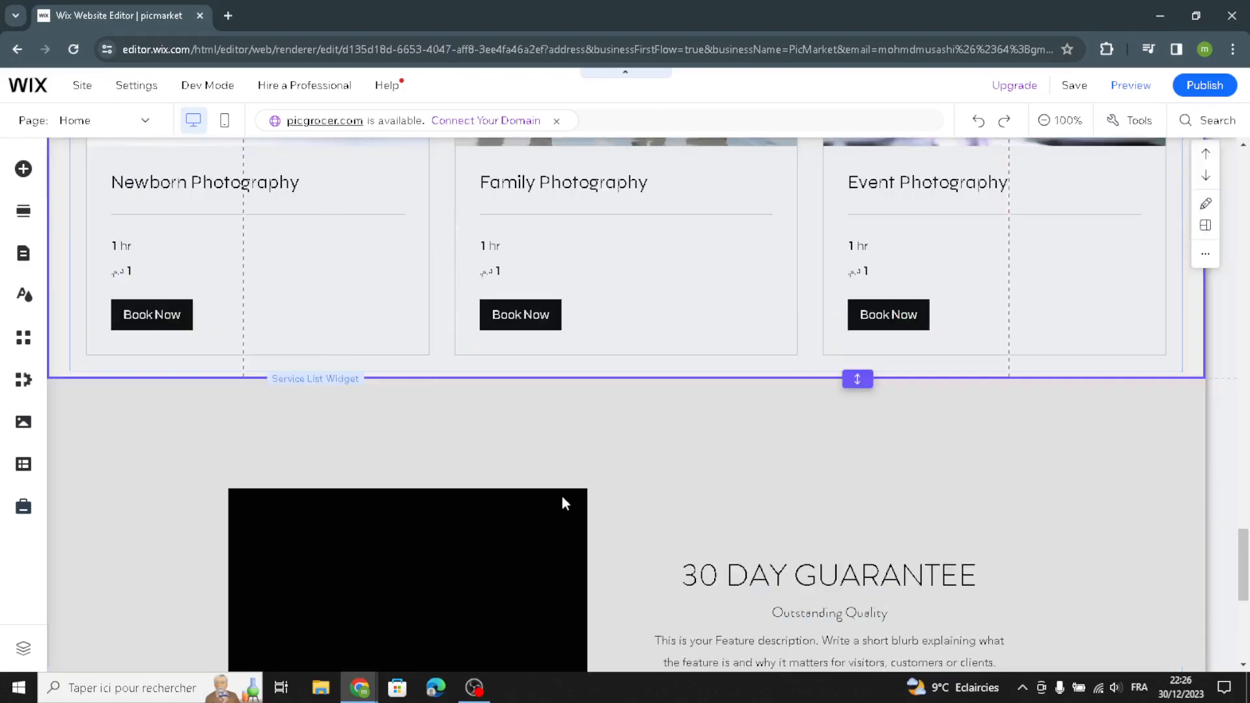
Step: Examine the 30 Day Guarantee feature section, its image editing options and the page footer
scroll(564, 502, down, 4)
click(677, 499)
scroll(749, 500, up, 1)
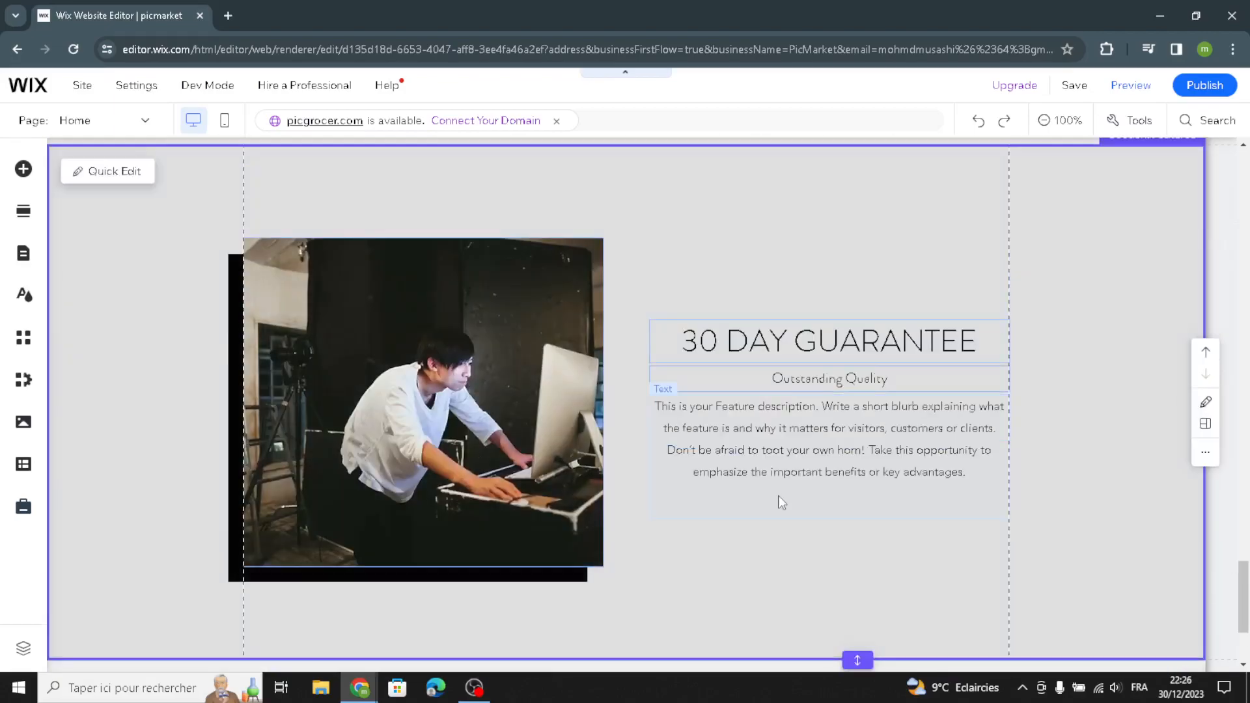
scroll(823, 514, down, 1)
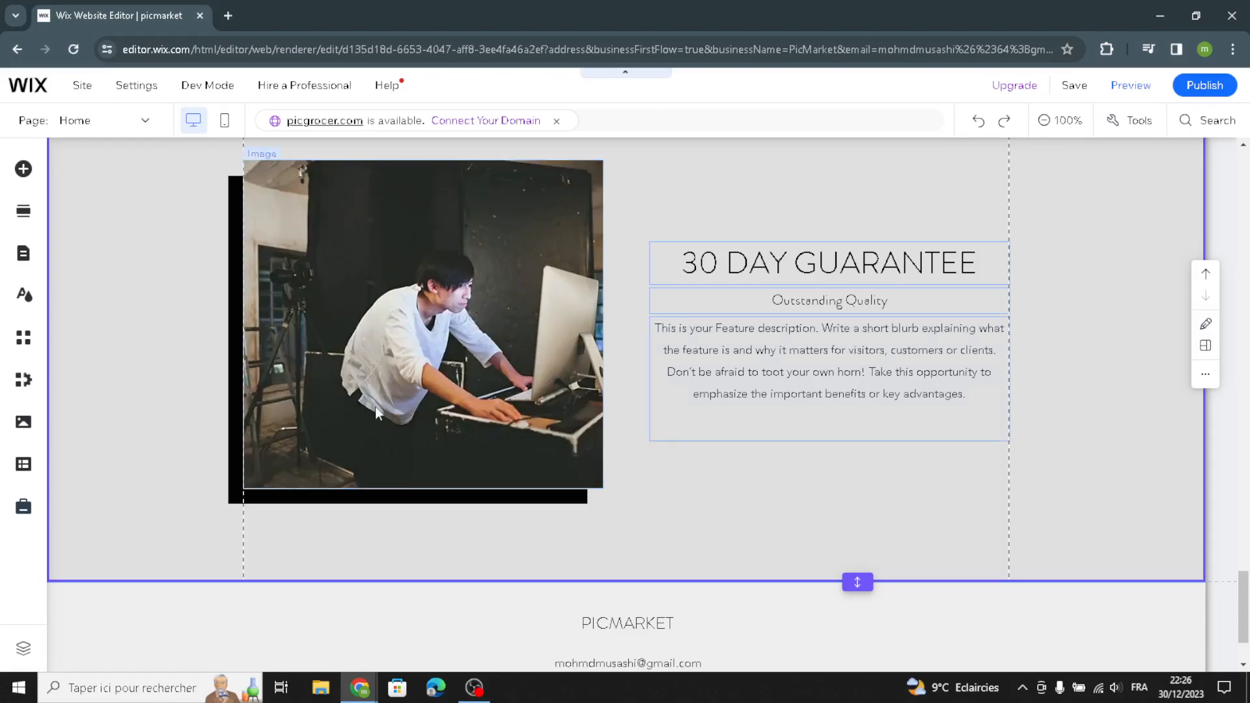
scroll(375, 412, up, 1)
click(434, 377)
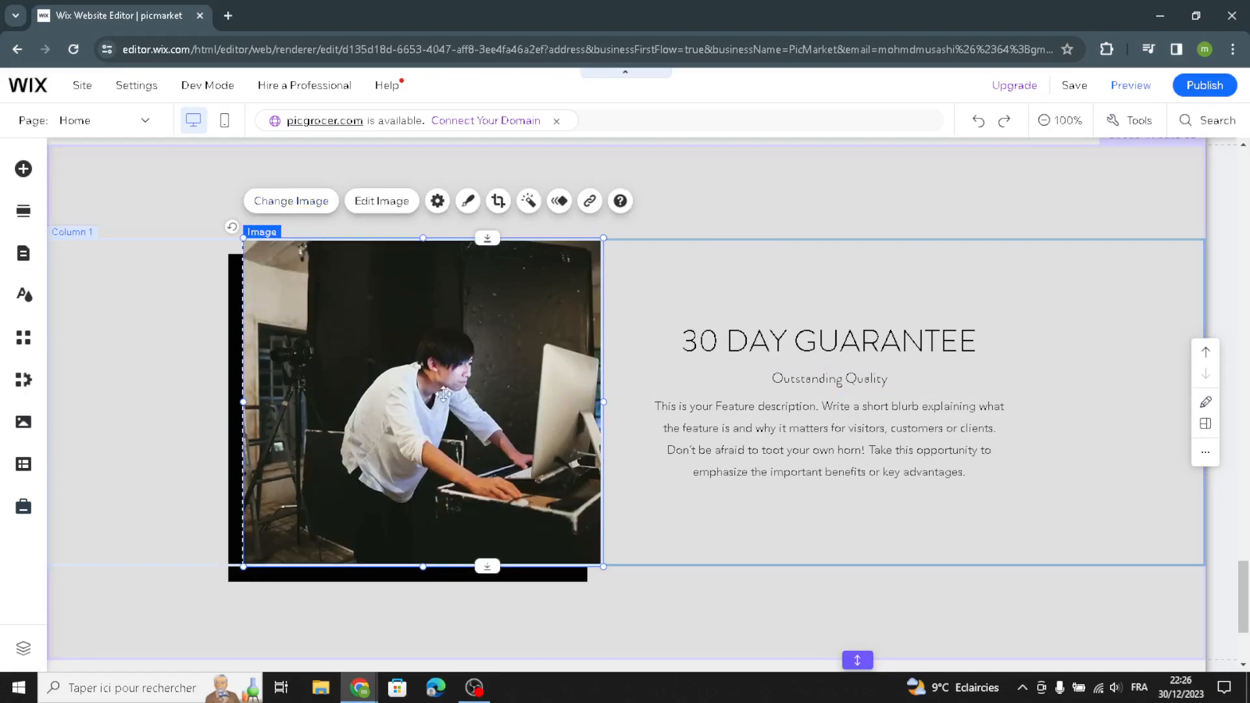
scroll(360, 251, down, 3)
click(376, 552)
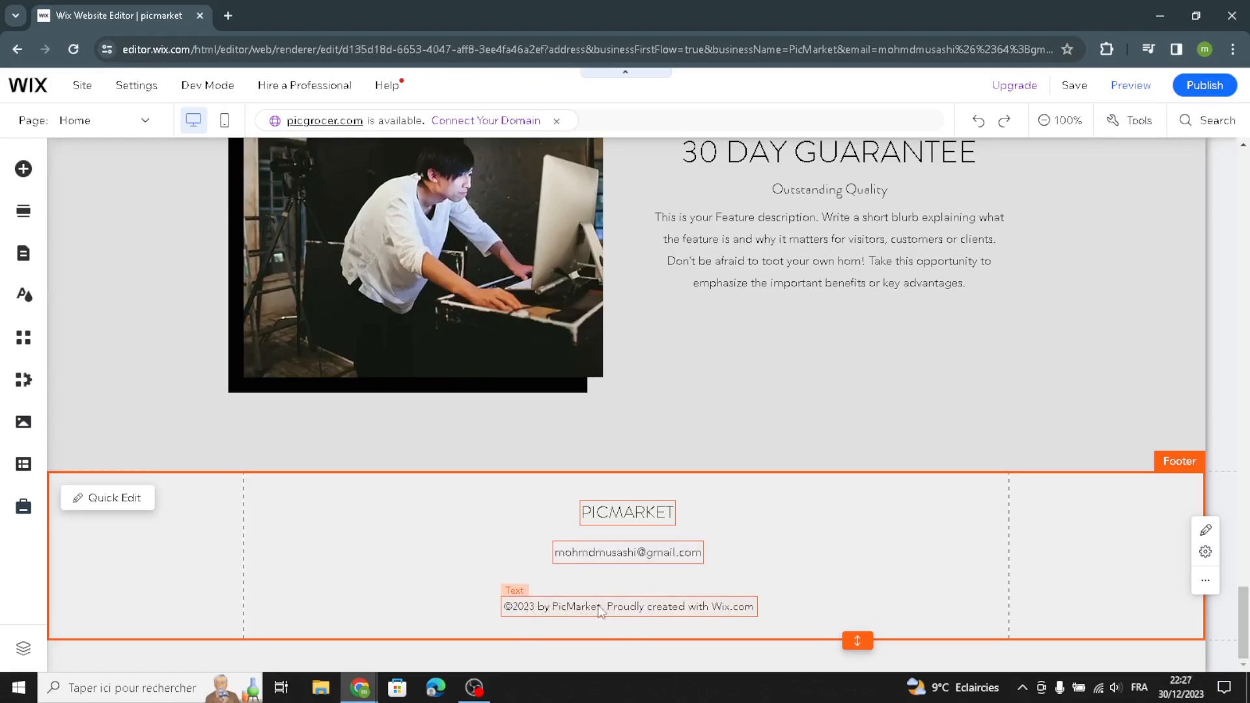
Step: Review the edited homepage sections from the footer back up to the gallery
scroll(601, 611, up, 10)
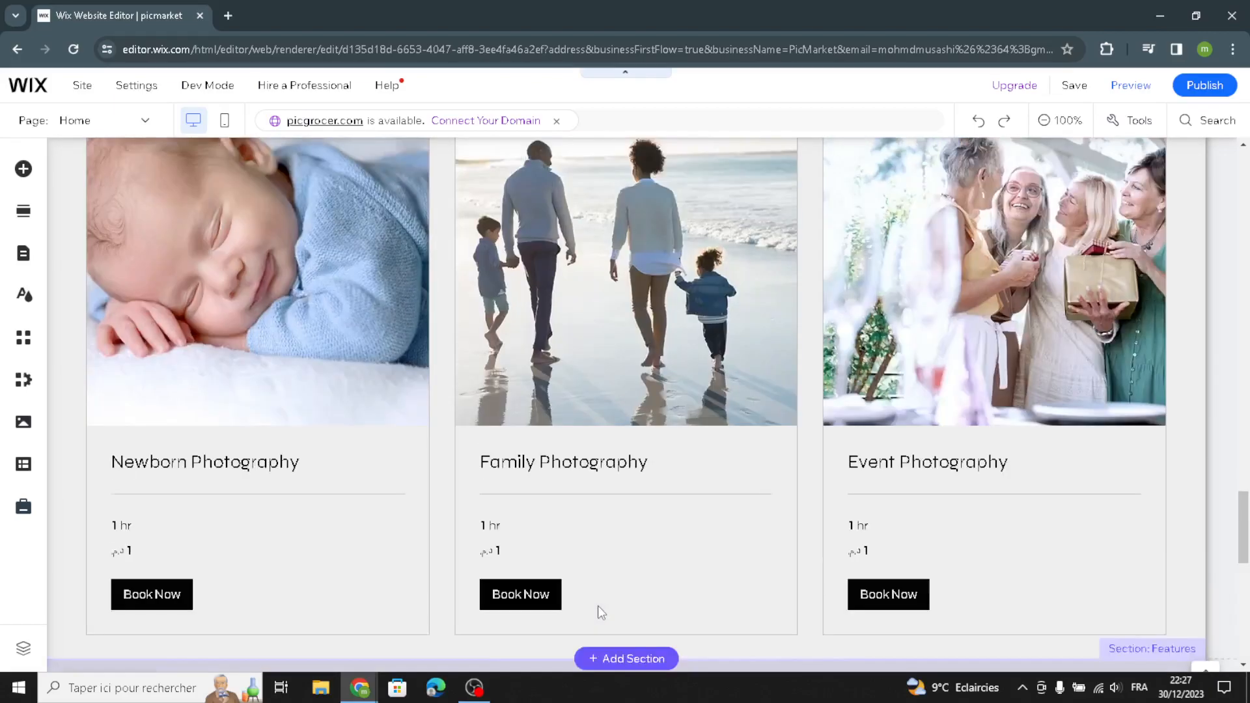
scroll(597, 605, up, 5)
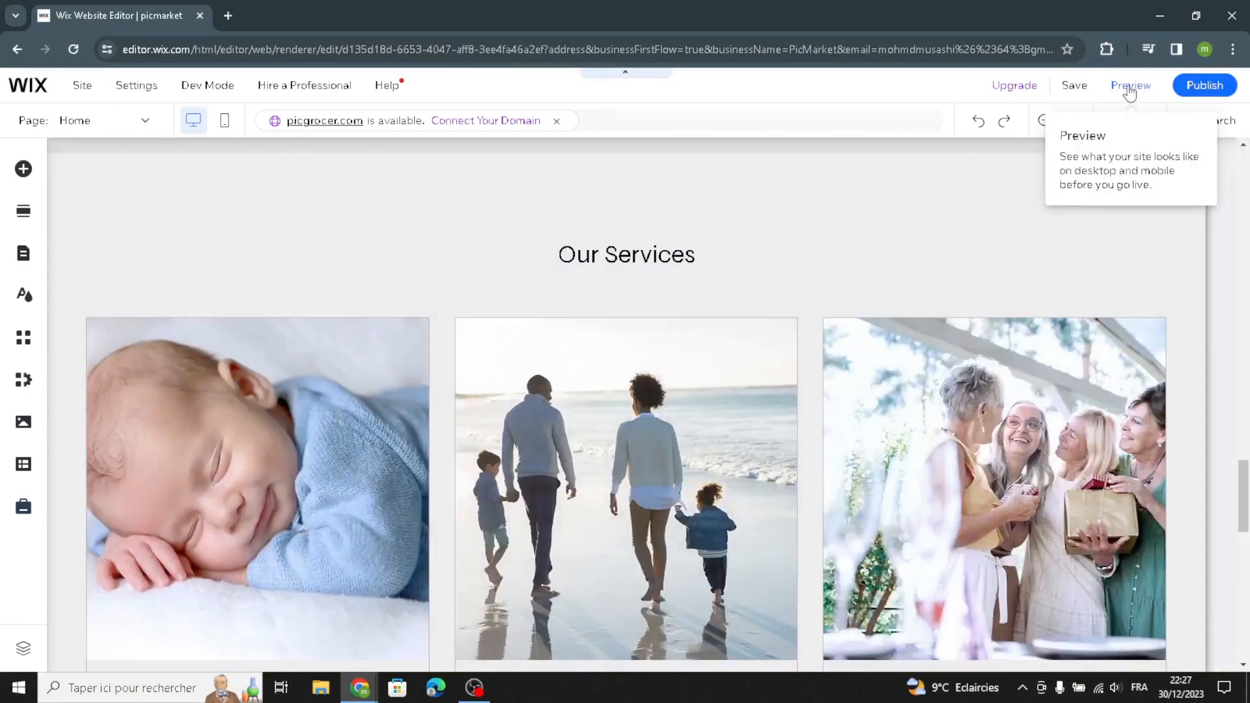
scroll(944, 340, up, 5)
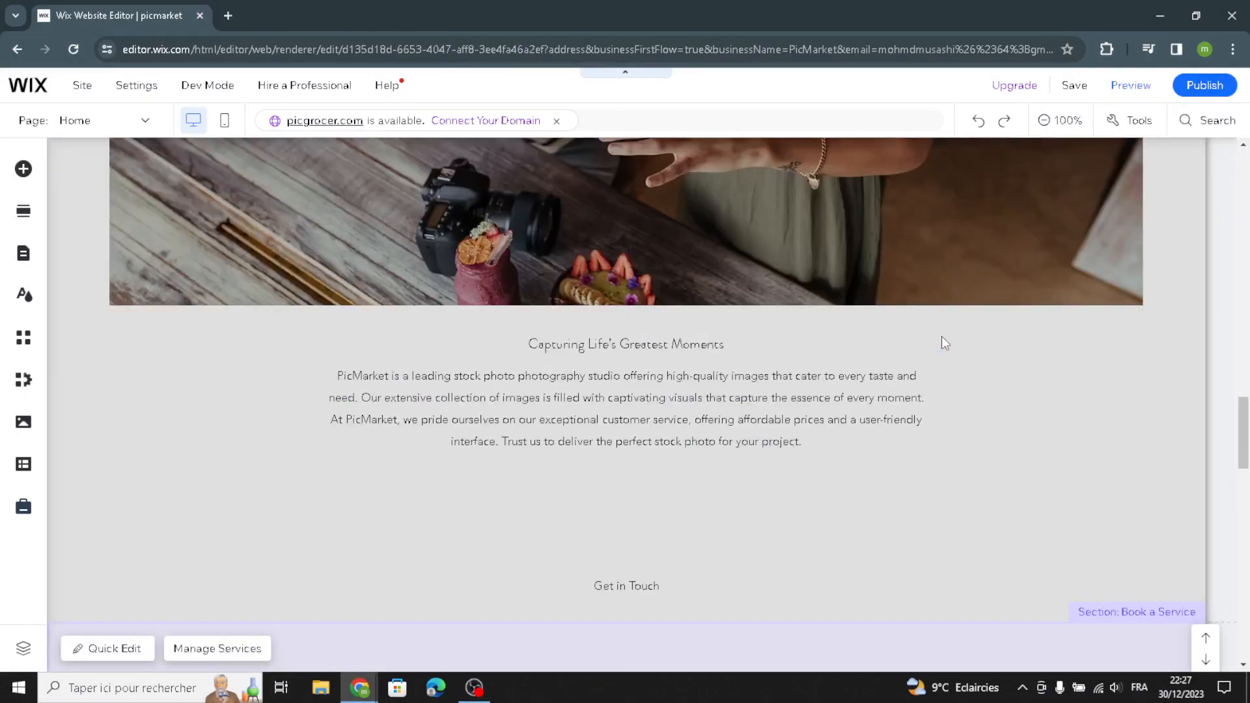
scroll(944, 343, up, 5)
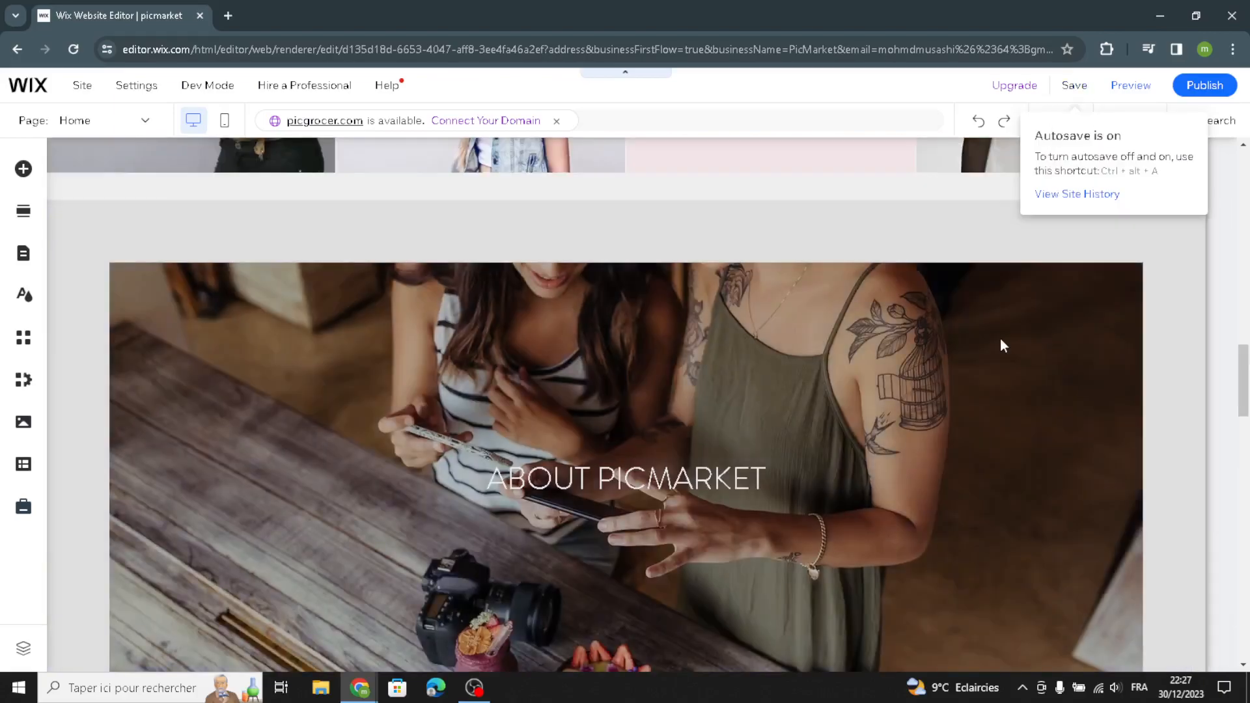
scroll(944, 332, up, 5)
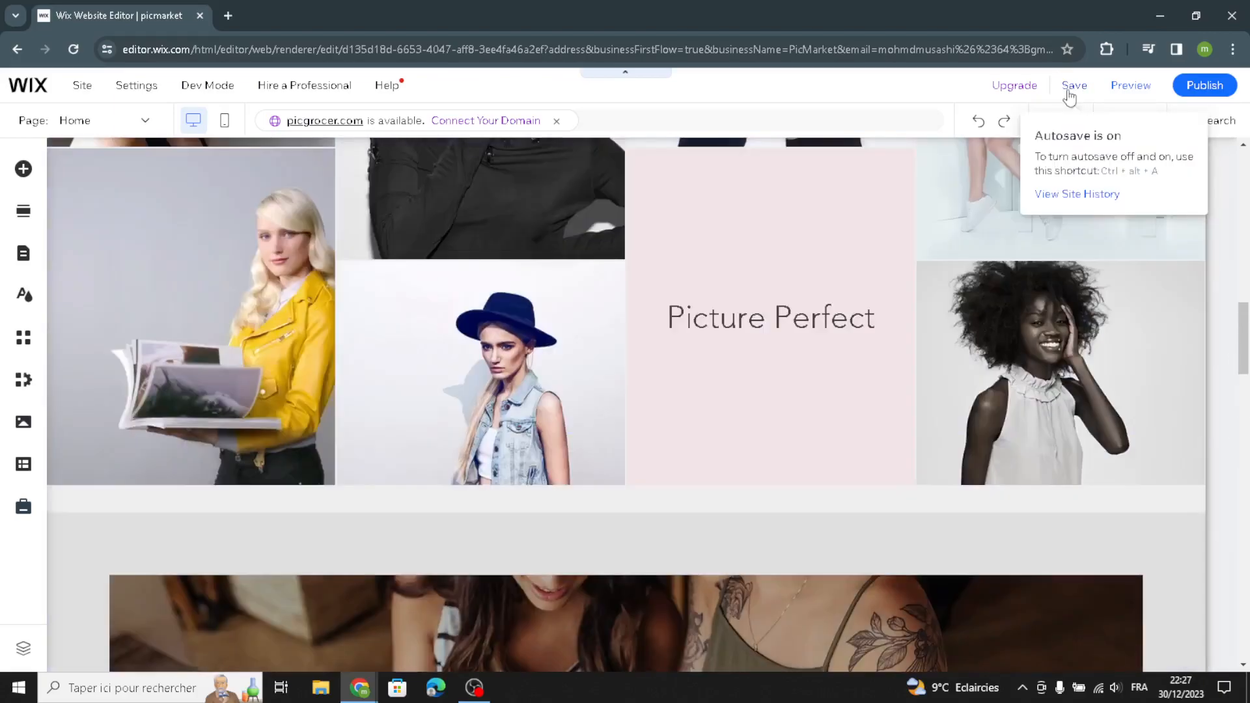
scroll(898, 424, down, 15)
scroll(897, 423, up, 6)
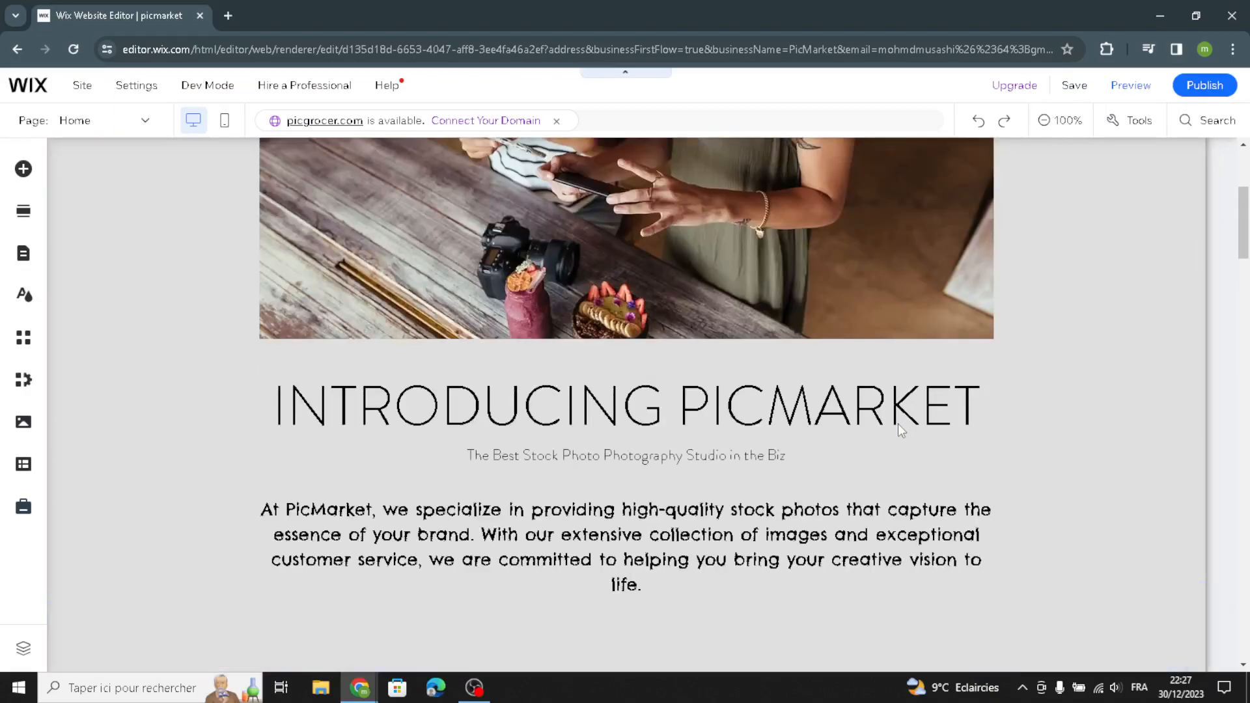
scroll(897, 424, up, 4)
mouse_move(1220, 84)
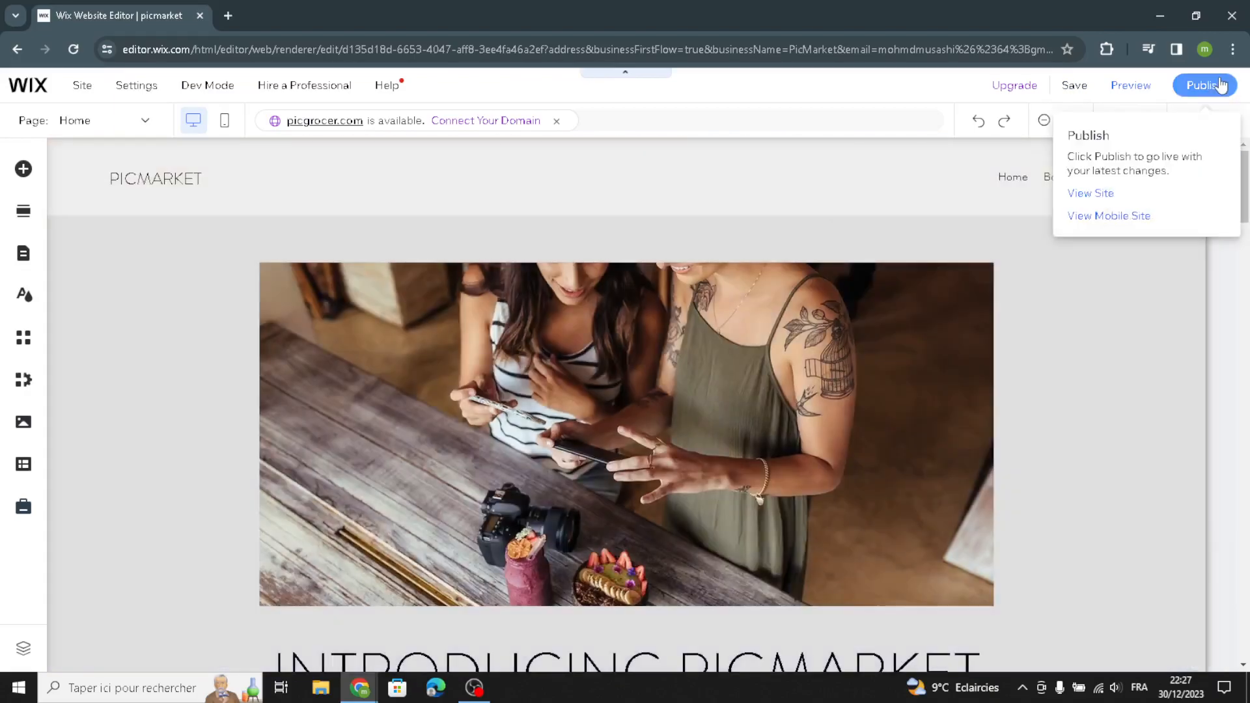
scroll(926, 548, down, 6)
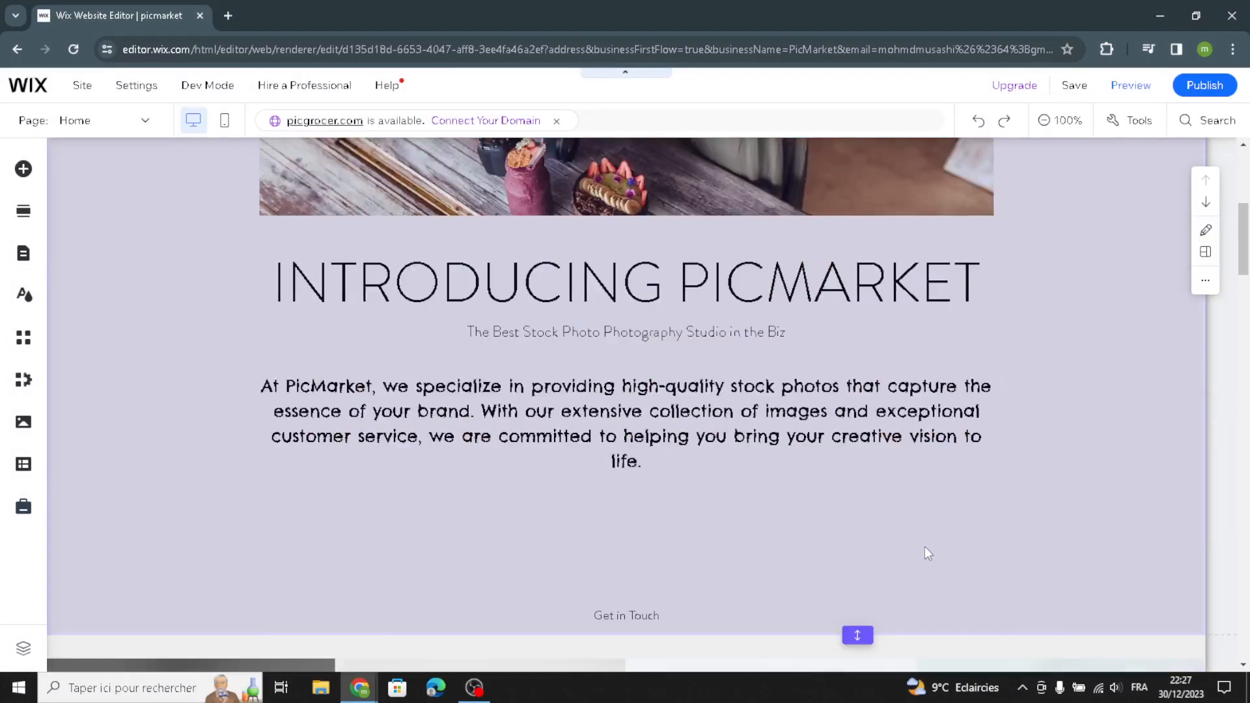
scroll(924, 550, down, 6)
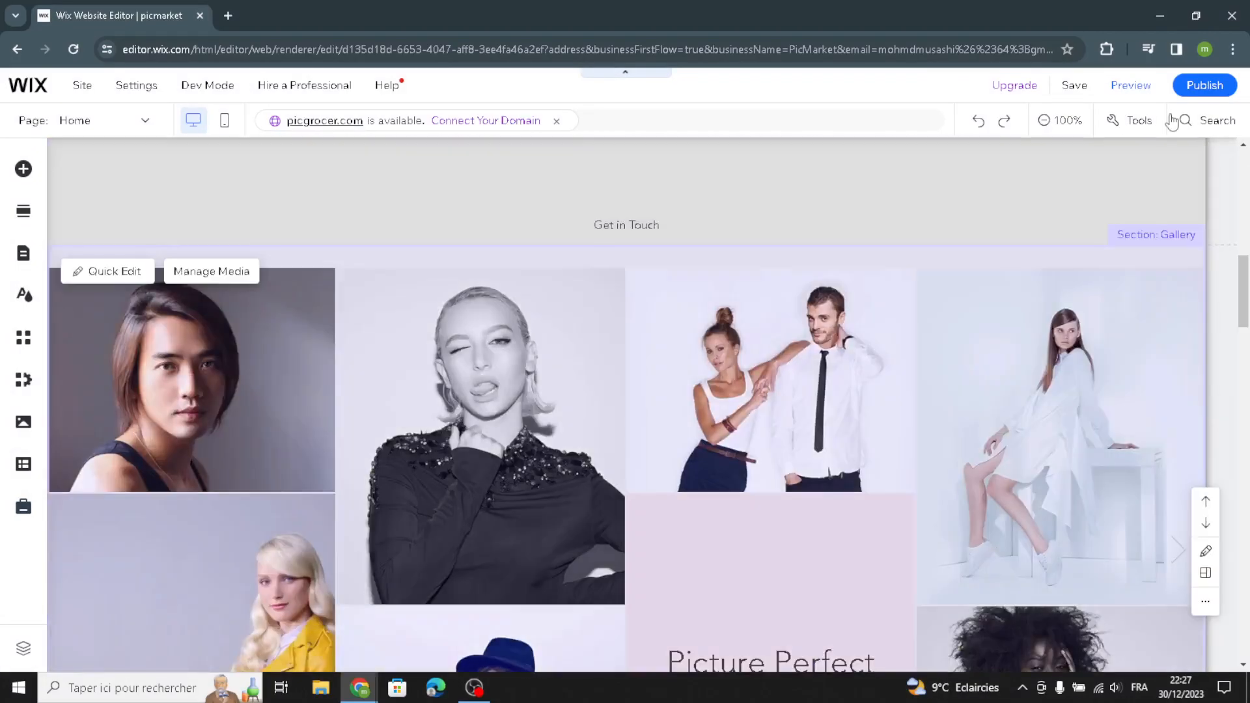
Step: Publish the PicMarket site, then dismiss the congratulations and mobile-editing dialogs without opening the mobile editor
click(1190, 89)
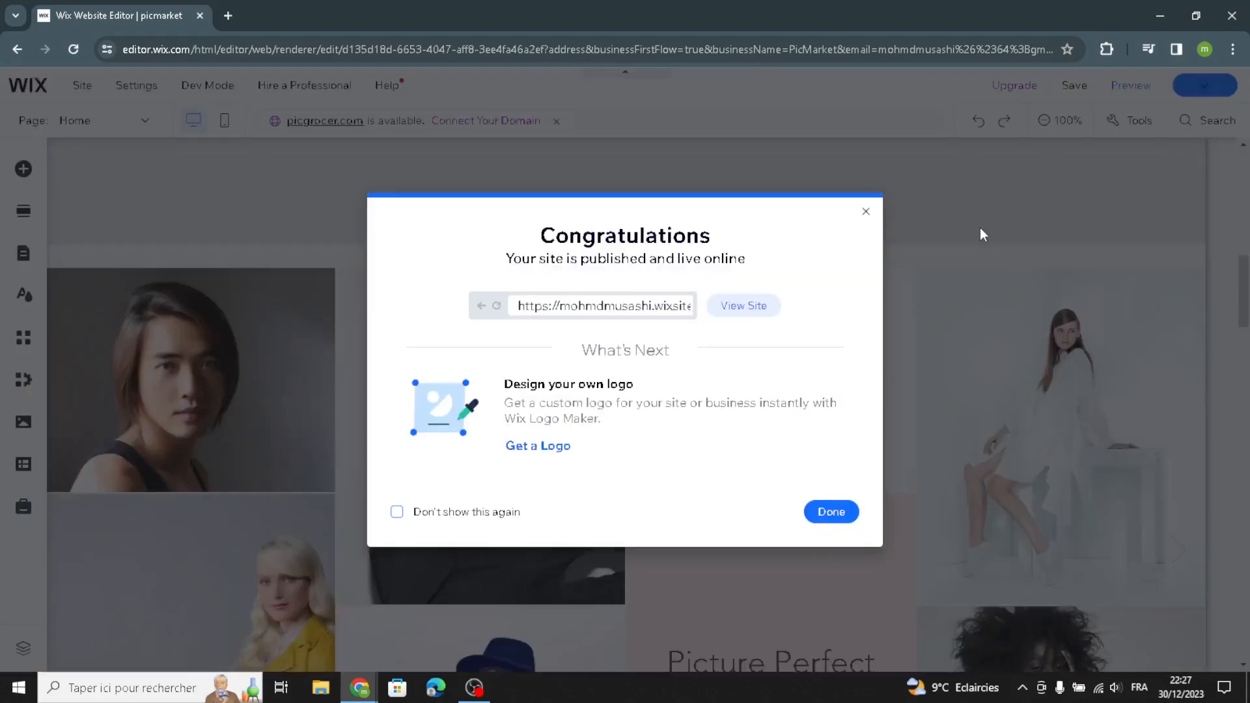
click(866, 216)
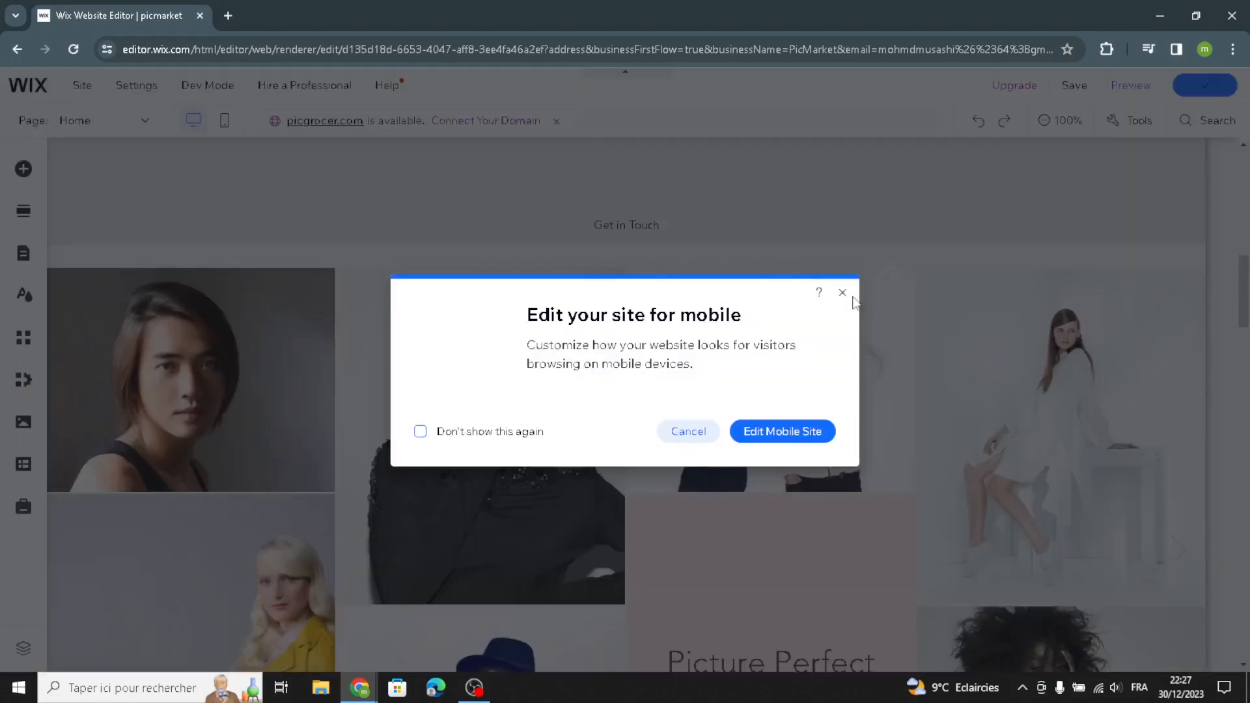
click(841, 292)
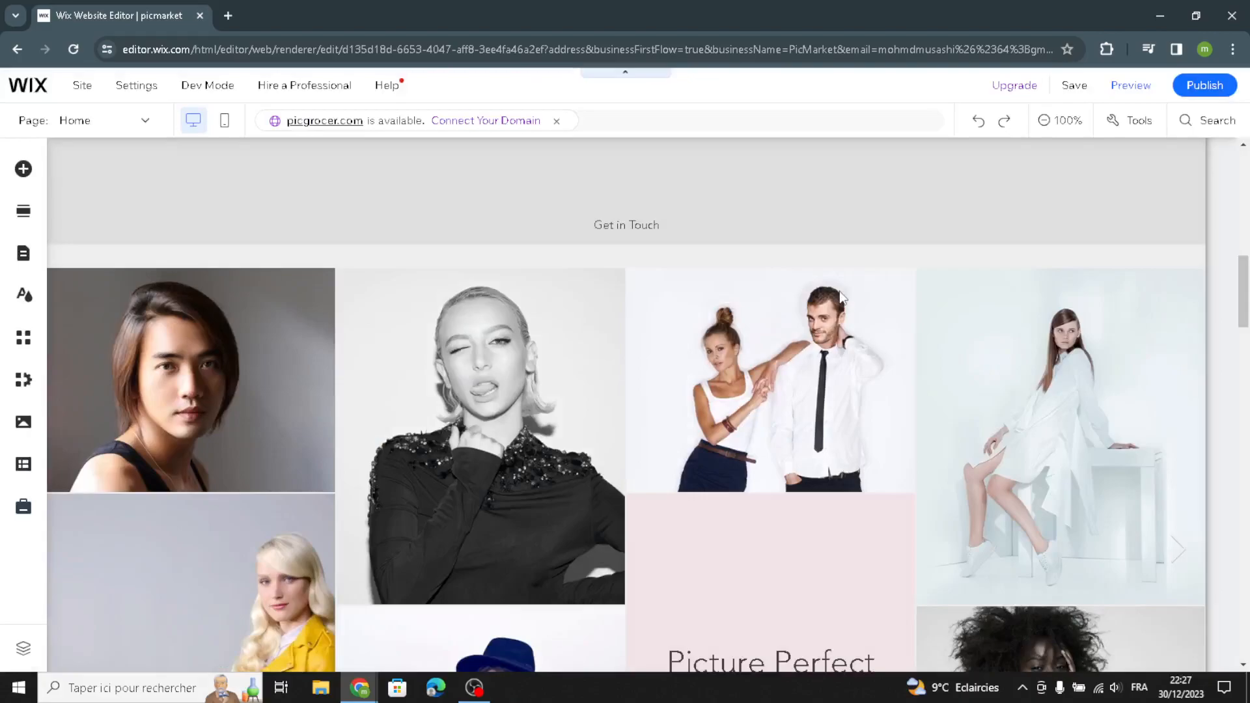